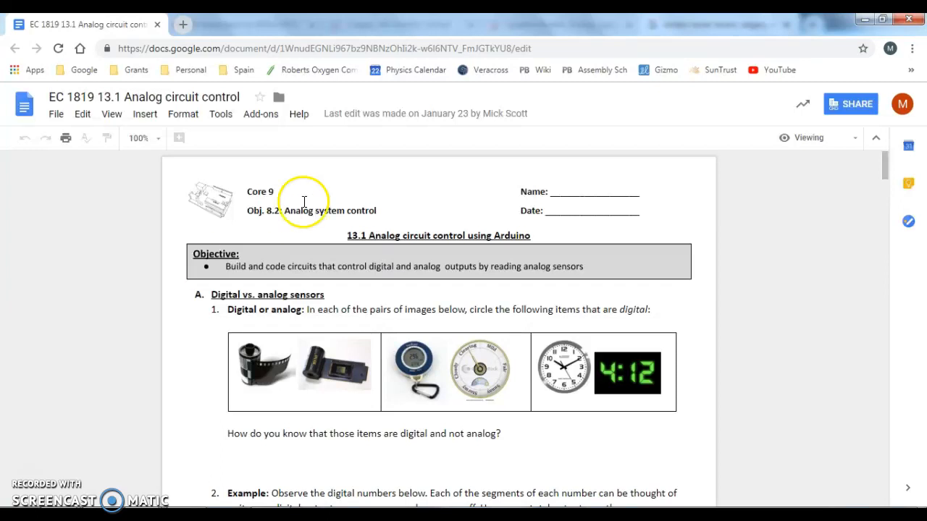
Step: Review the Analog circuit control handout, open tinkercad.com in a new browser tab, and create a new circuit
drag(884, 165, 883, 234)
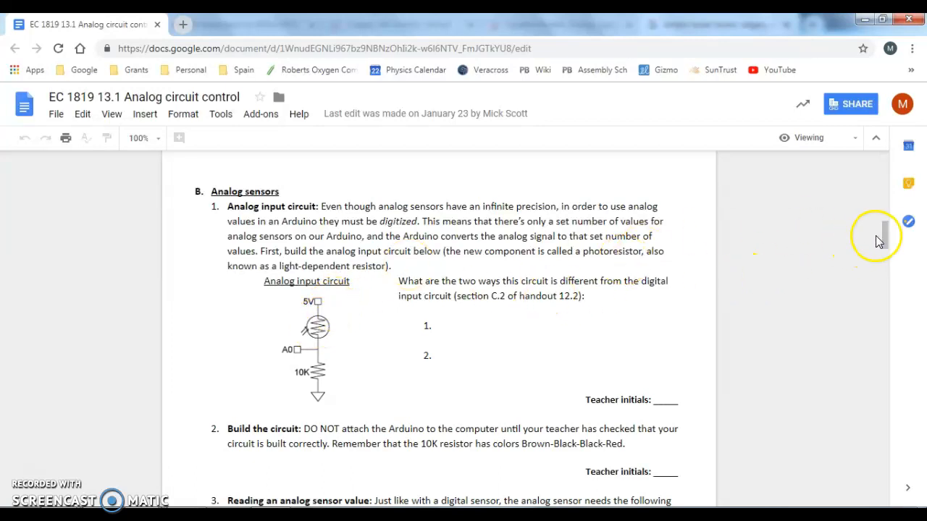
drag(885, 237, 881, 286)
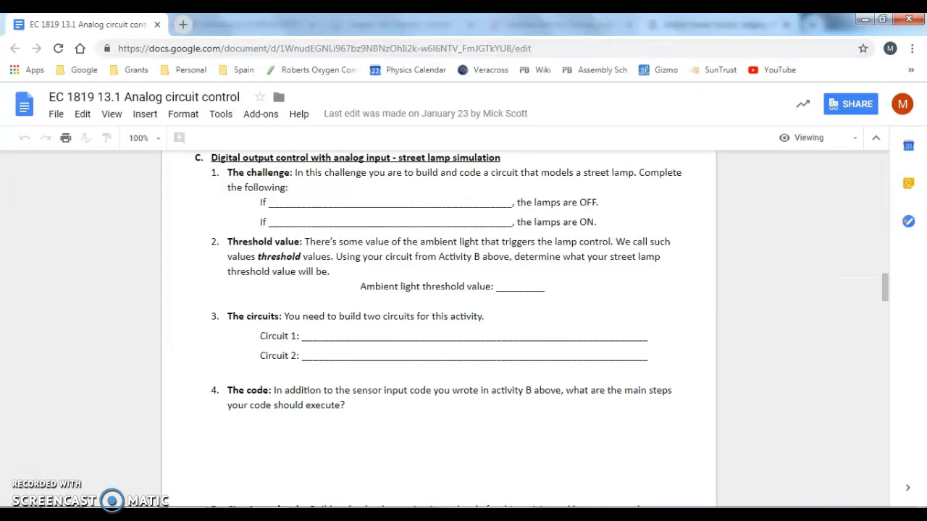
click(181, 22)
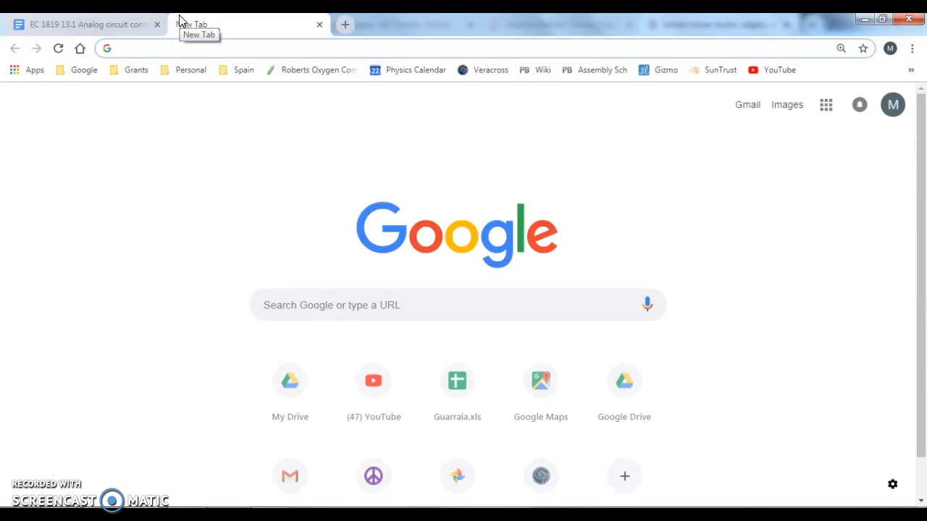
text(tinkercad.com)
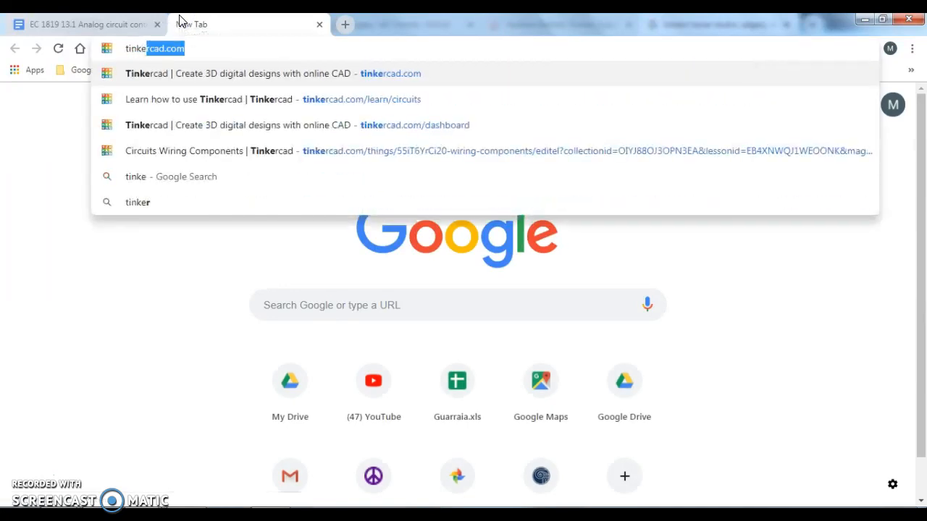
key(Return)
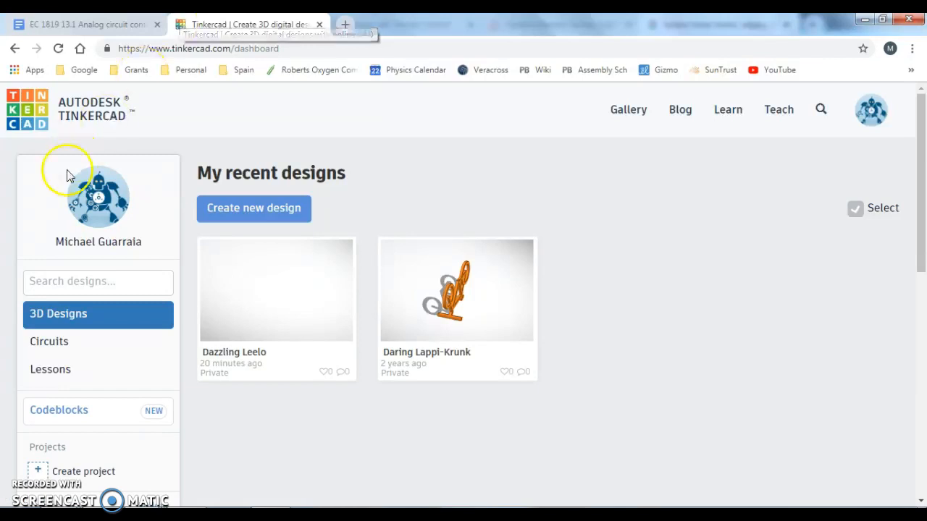
click(63, 346)
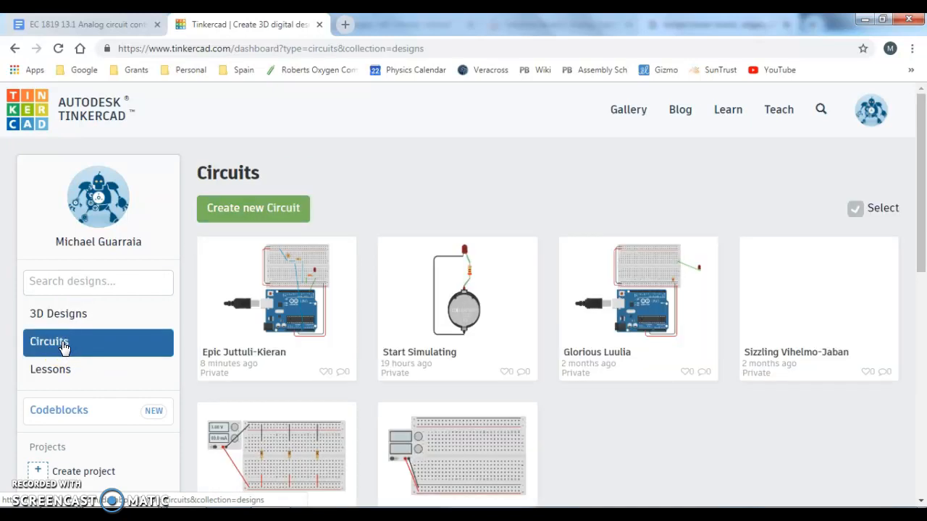
click(232, 201)
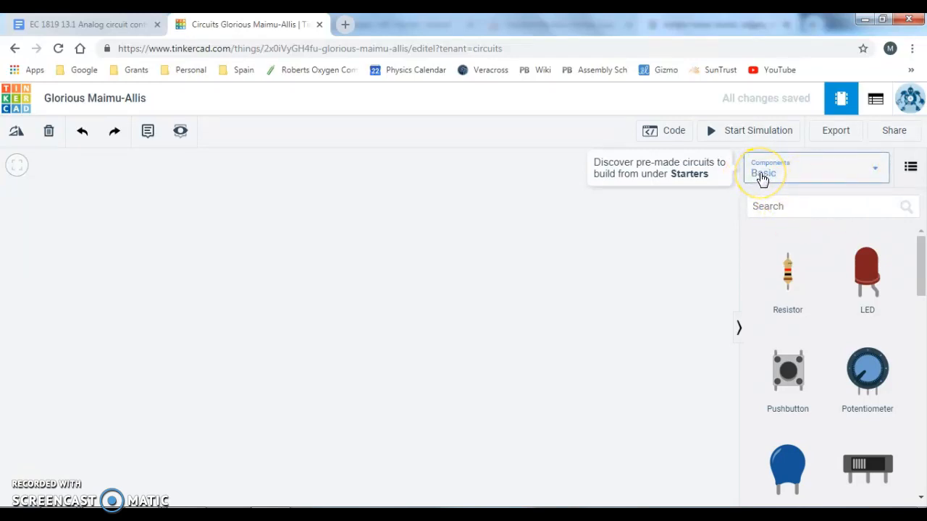
Step: Search the components for arduino and place the Breadboard starter with the Arduino Uno on the workplane
click(787, 199)
text(a)
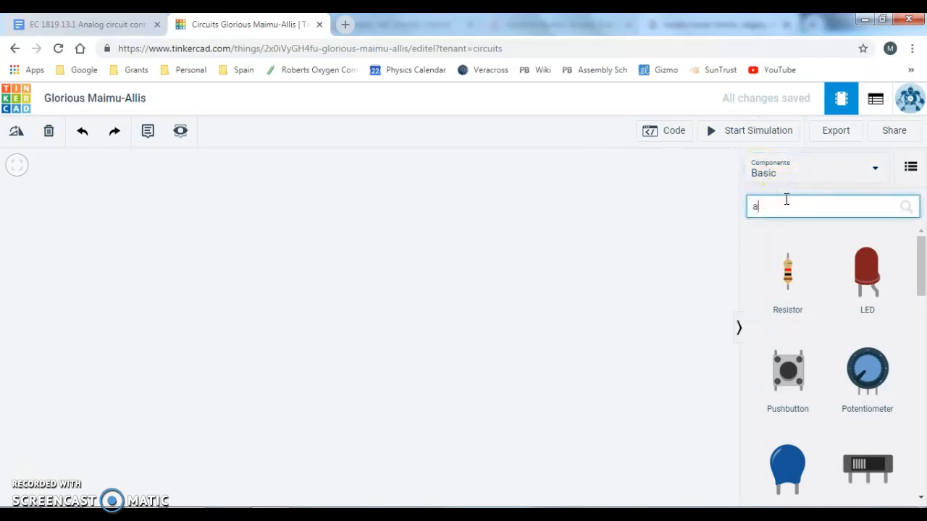
text(rduino)
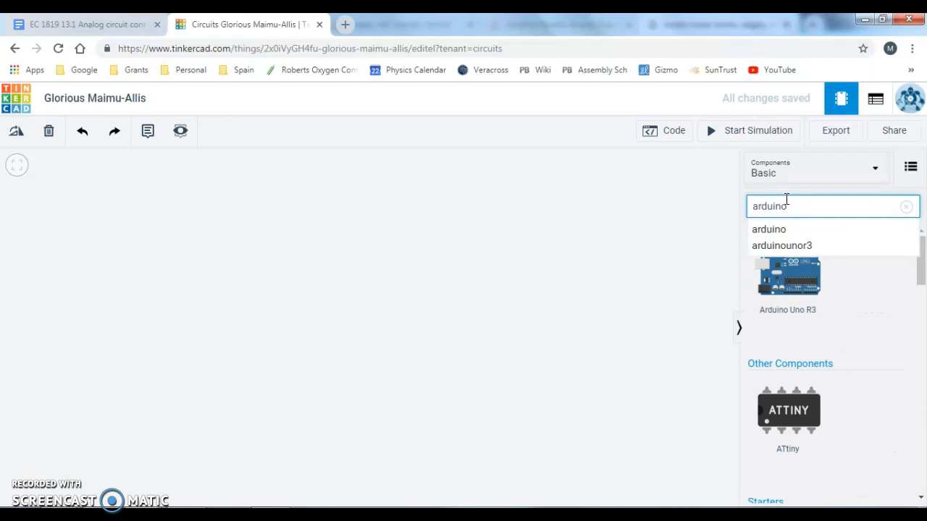
click(793, 207)
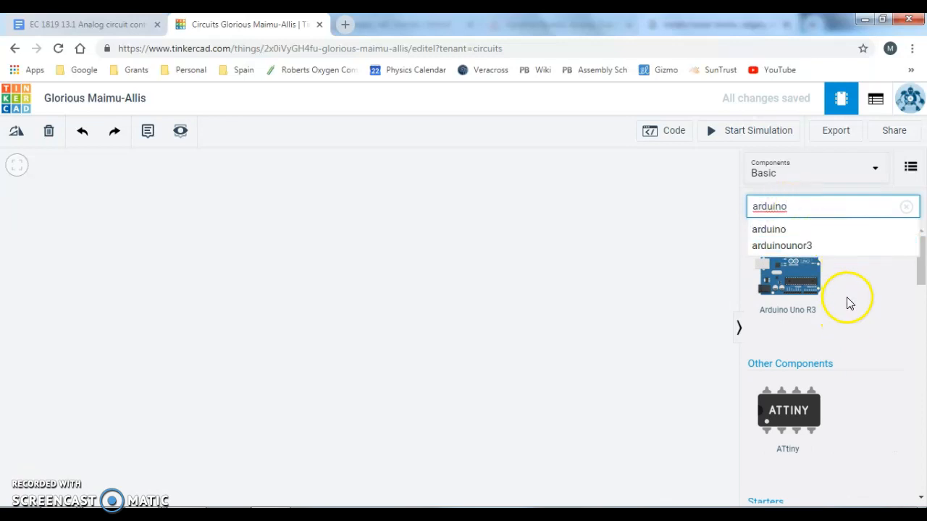
drag(924, 270, 921, 307)
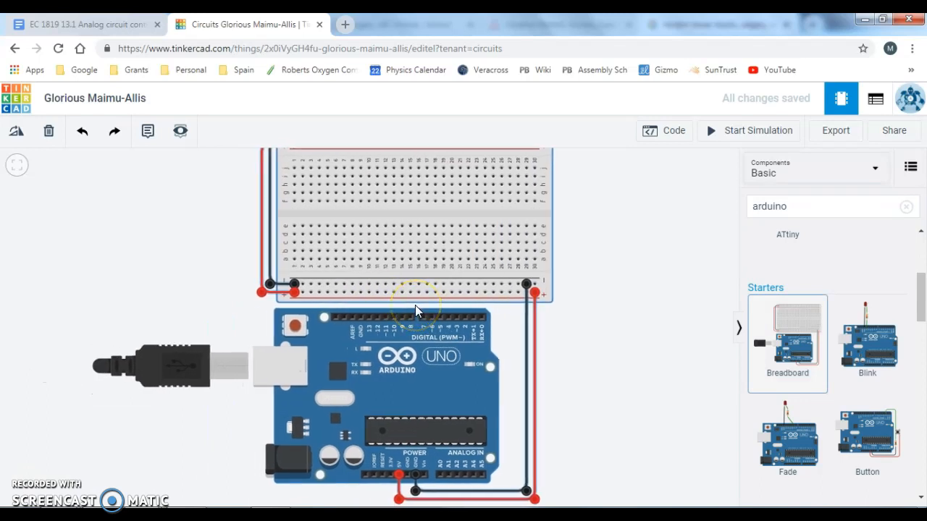
click(416, 306)
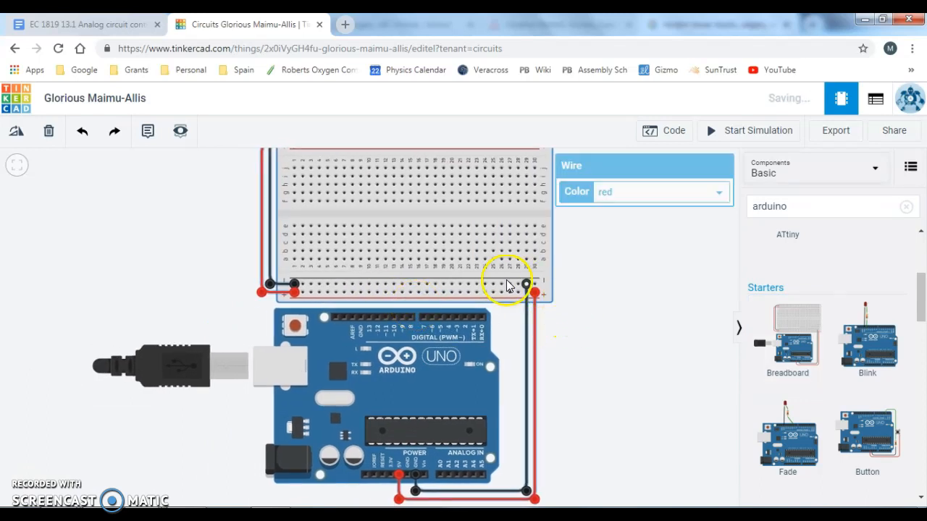
scroll(458, 269, down, 3)
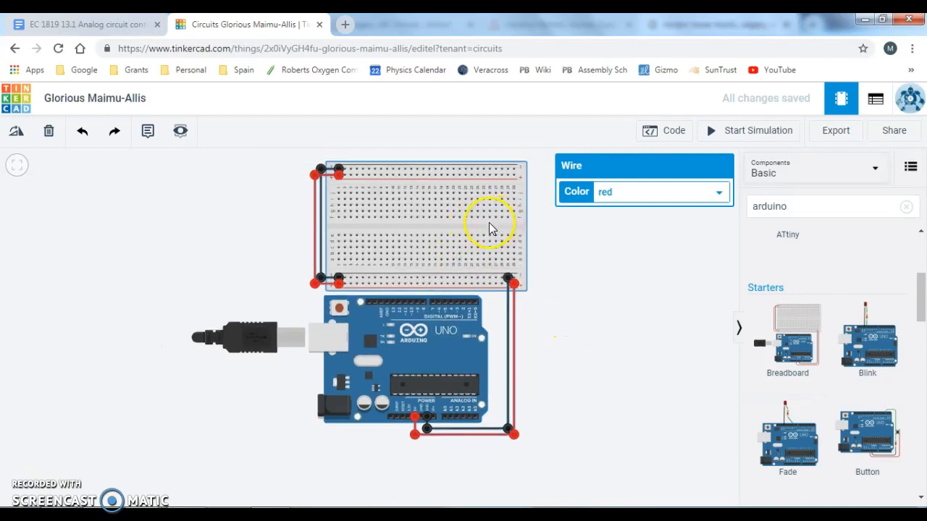
click(608, 257)
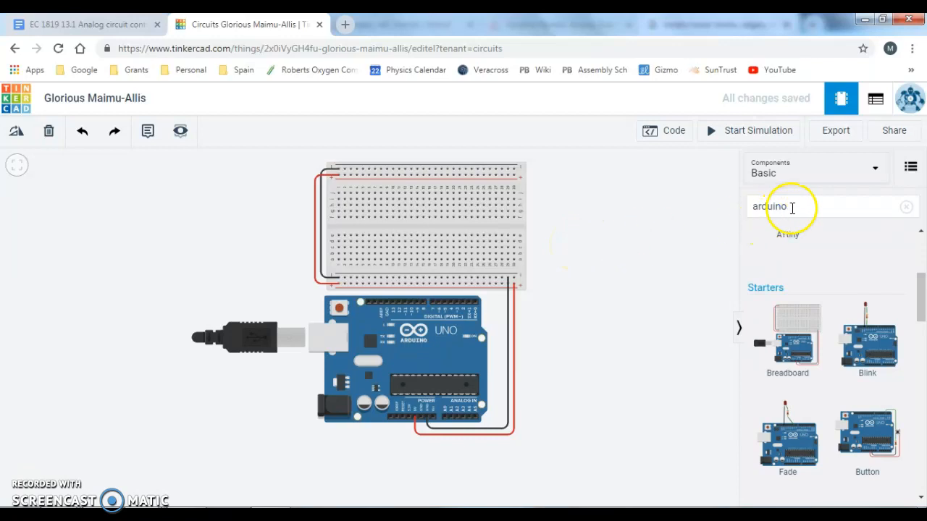
Step: Search the components for photo and place a photoresistor on the breadboard with its legs in columns 9 and 10
double_click(794, 206)
text(photo)
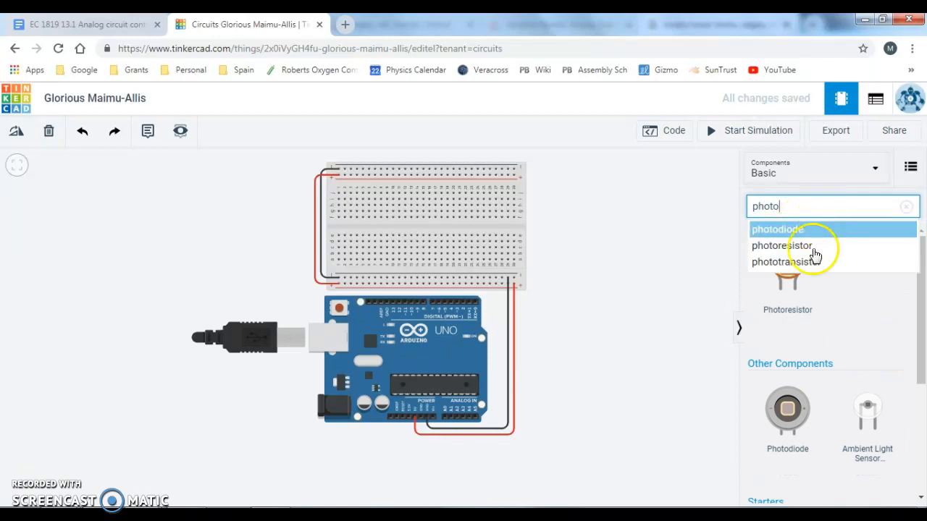
click(797, 281)
drag(804, 332, 393, 196)
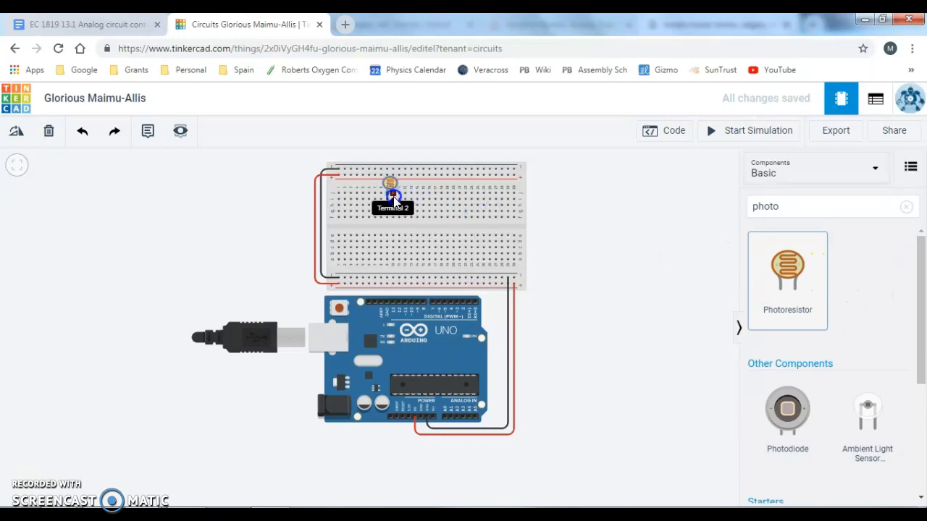
click(392, 190)
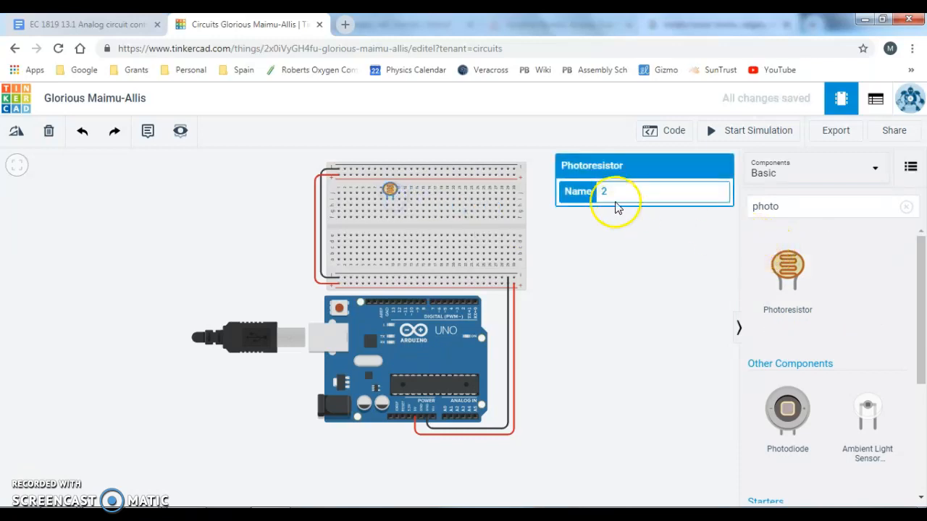
click(577, 243)
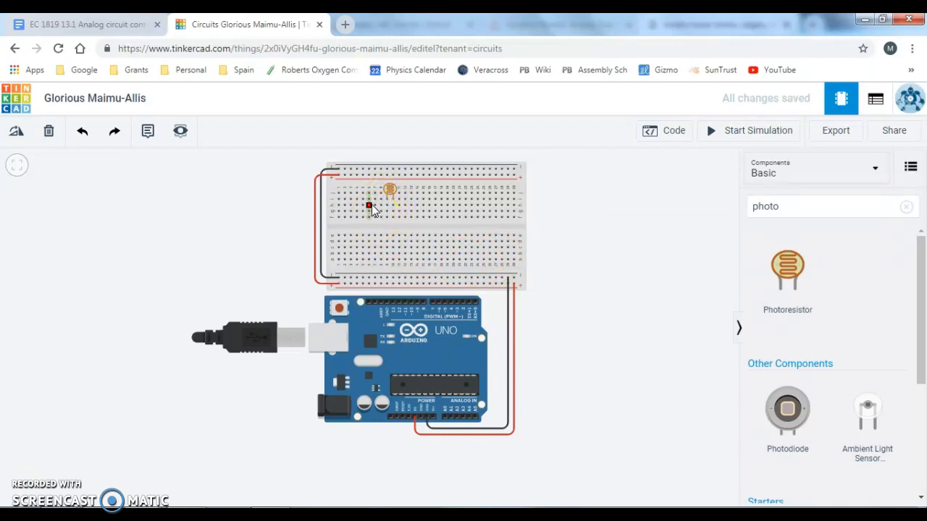
Step: Connect a green wire from the breadboard's upper positive rail at column 2 to hole h9, in line with the photoresistor's first leg
scroll(371, 204, up, 5)
click(380, 204)
drag(382, 205, 378, 409)
scroll(393, 325, down, 5)
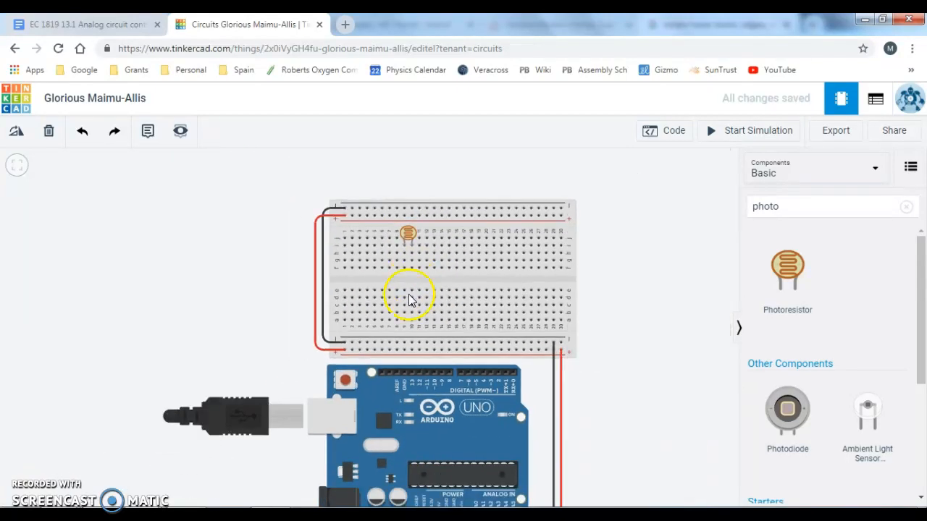
scroll(408, 403, down, 1)
scroll(403, 428, up, 2)
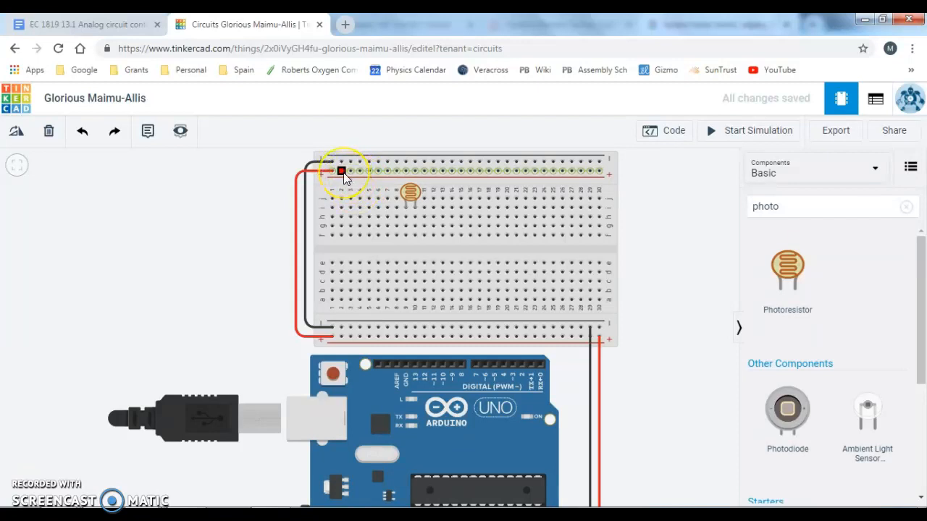
drag(341, 171, 407, 218)
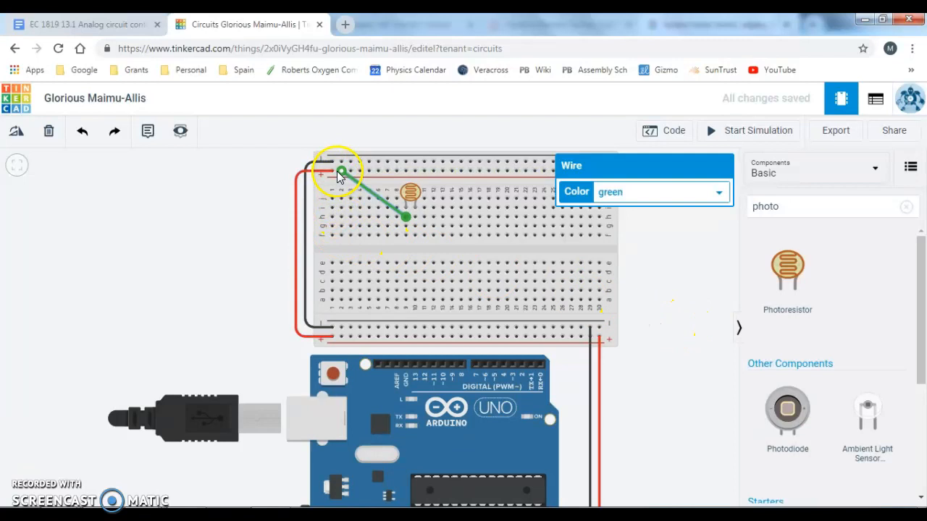
Step: Examine the power path from the Arduino's 5V pin through the breadboard rails to the photoresistor
scroll(534, 434, down, 5)
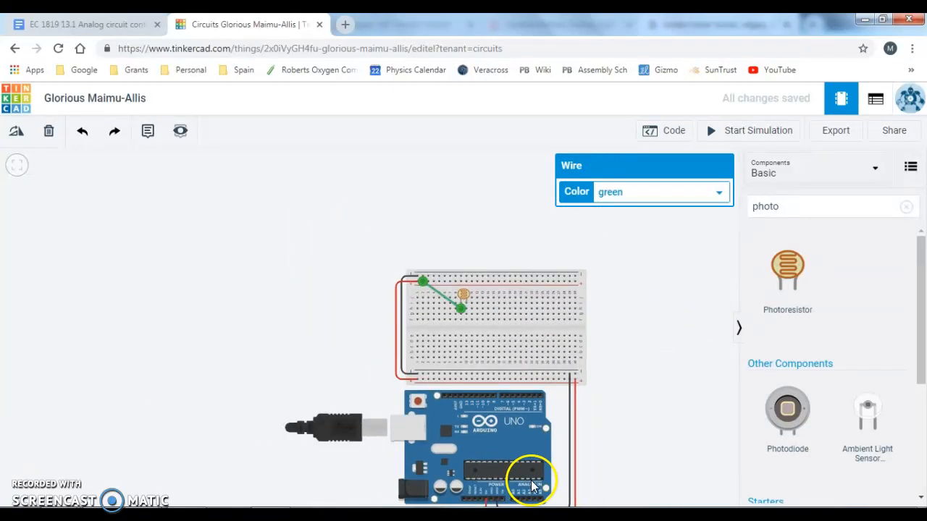
scroll(487, 492, up, 4)
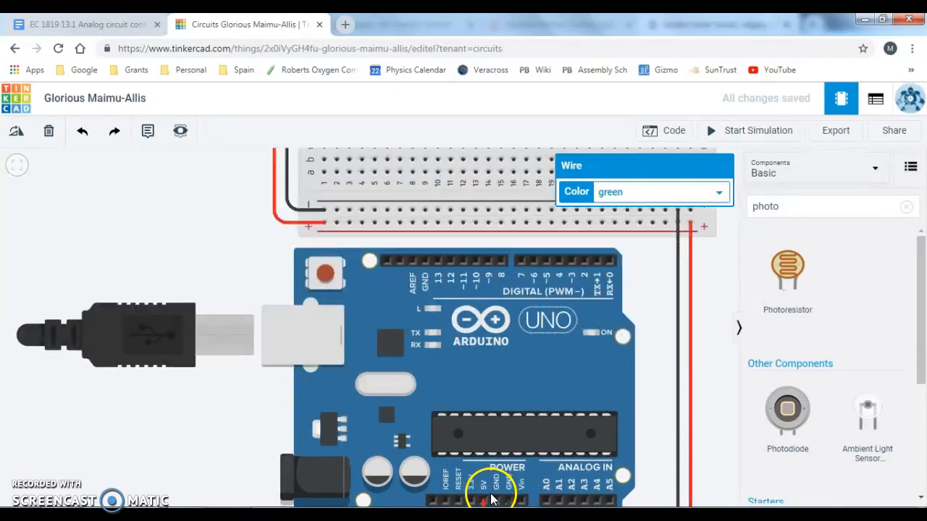
scroll(487, 495, up, 2)
scroll(482, 488, down, 5)
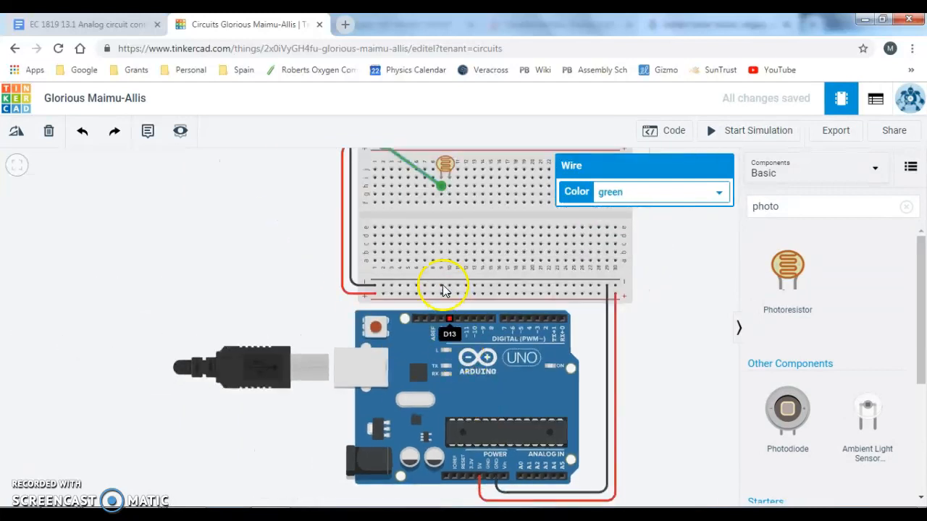
scroll(371, 152, down, 2)
scroll(481, 441, up, 3)
scroll(481, 441, down, 1)
scroll(481, 438, down, 2)
scroll(442, 261, up, 4)
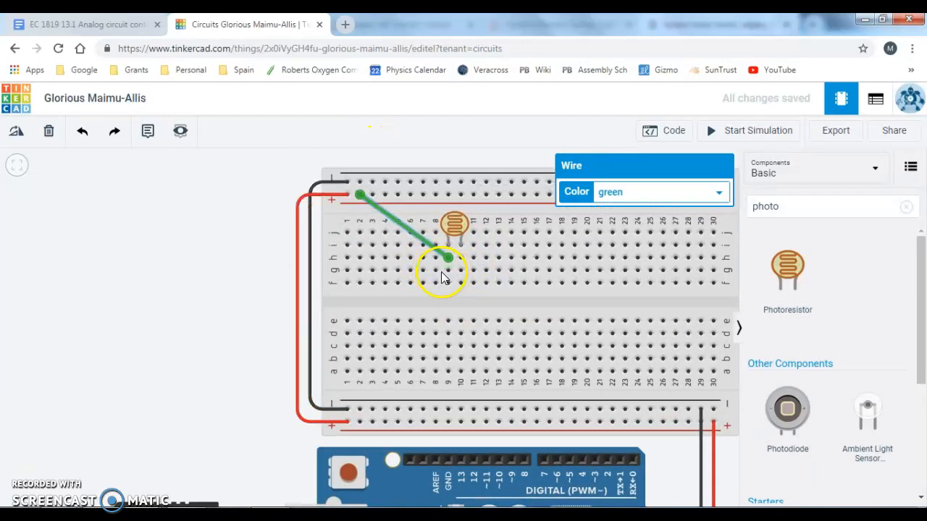
drag(448, 258, 451, 244)
Step: Search the components for resist and place a resistor on the empty workplane beside the breadboard
click(761, 207)
double_click(770, 207)
text(resist)
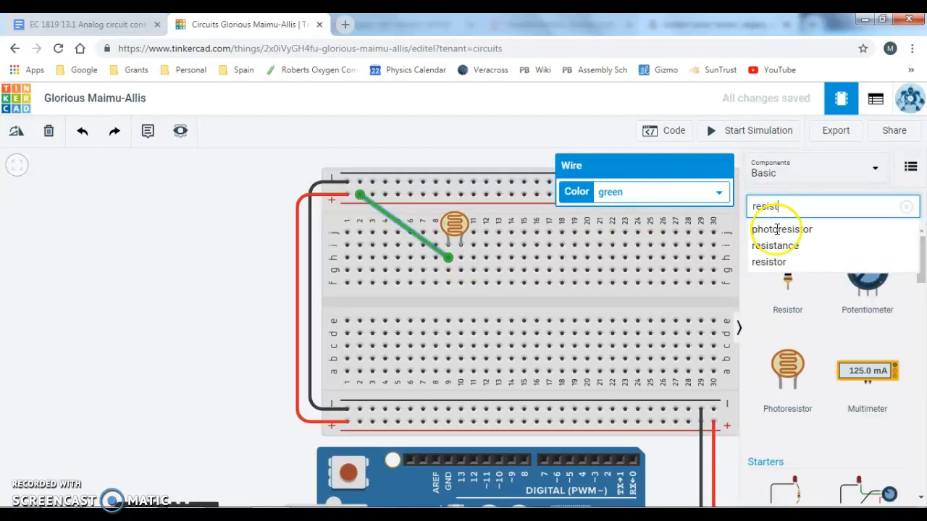
click(796, 302)
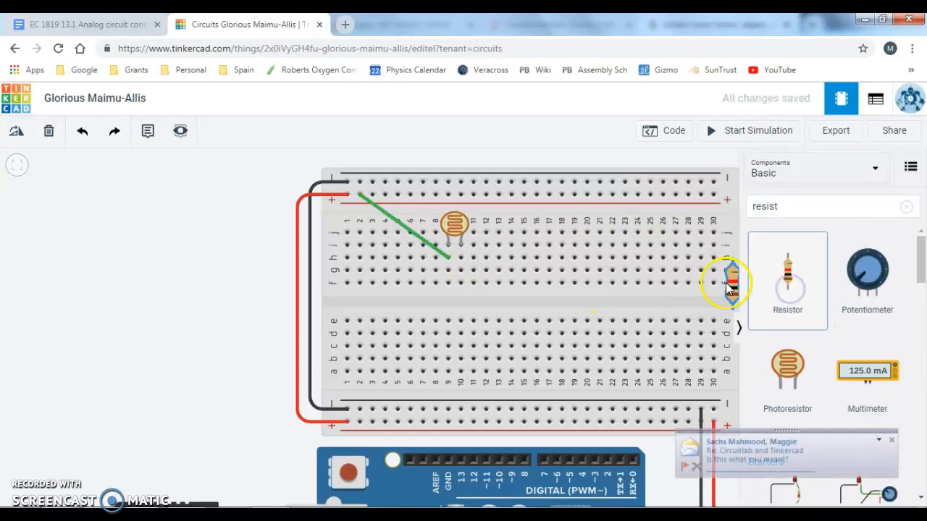
click(793, 281)
drag(265, 212, 193, 229)
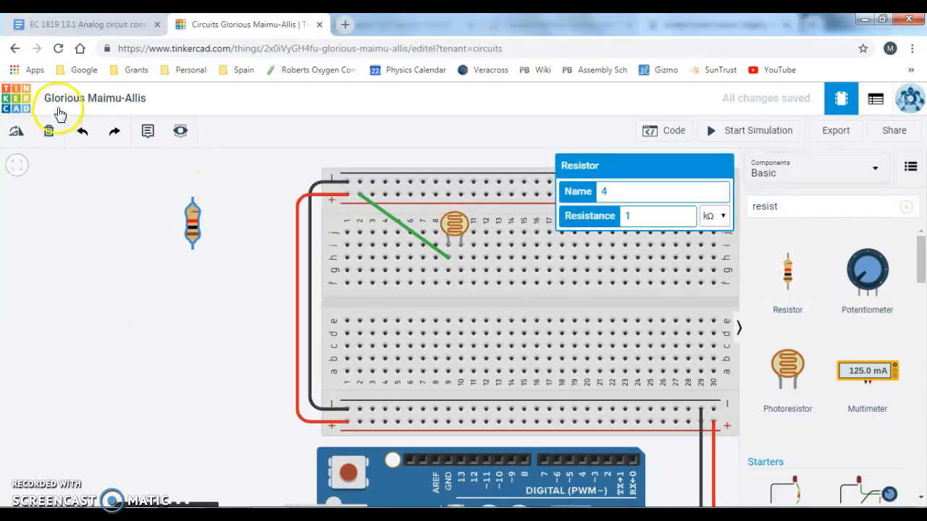
Step: Rotate the resistor to horizontal and place it in breadboard row h, spanning columns 10 to 14
click(16, 135)
click(15, 135)
click(15, 135)
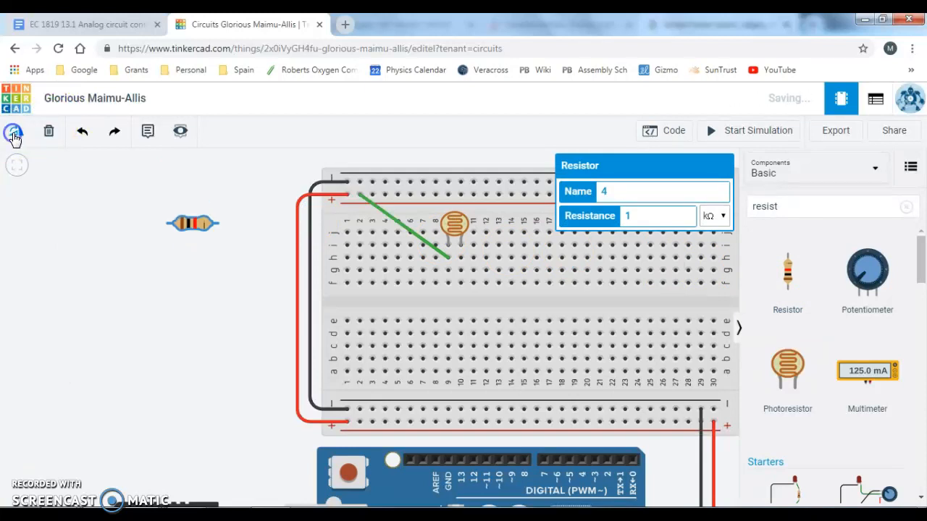
drag(197, 226, 485, 258)
Step: Set the resistor's resistance to 10 kΩ and deselect it
double_click(628, 215)
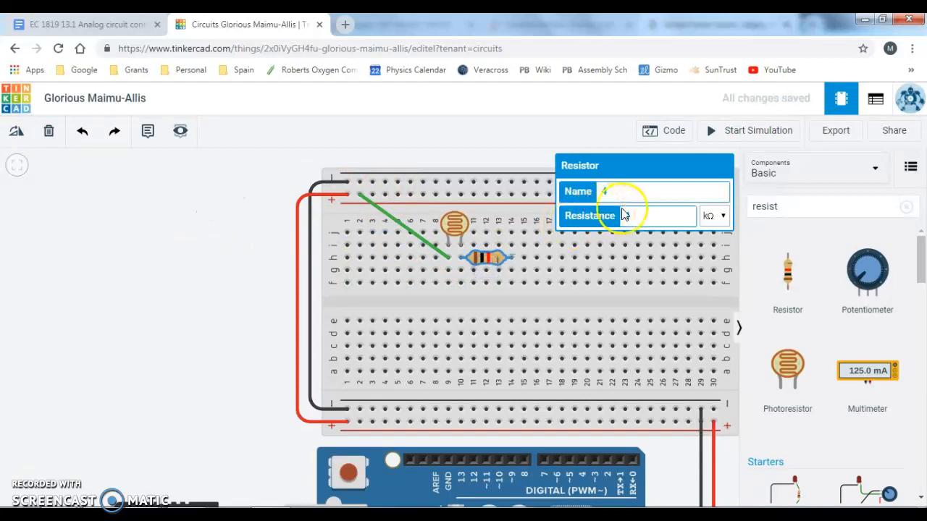
text(10)
click(231, 259)
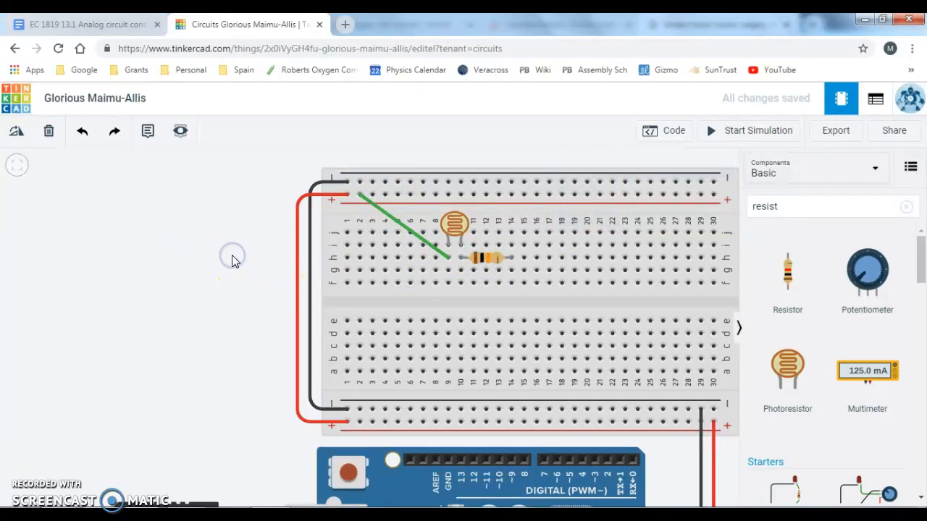
click(209, 254)
click(460, 271)
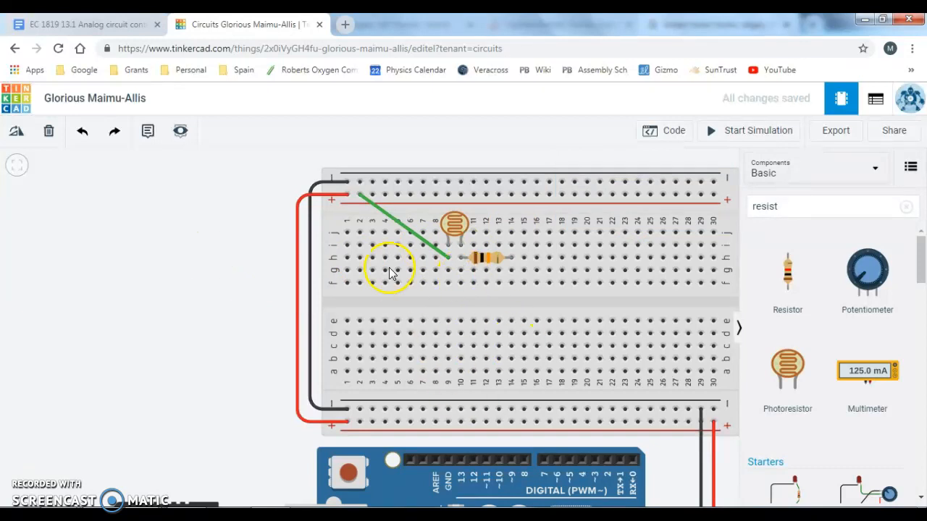
Step: Connect breadboard column 10, row g, below the photoresistor-resistor junction, to the Arduino's A0 pin with a green wire
scroll(382, 252, down, 3)
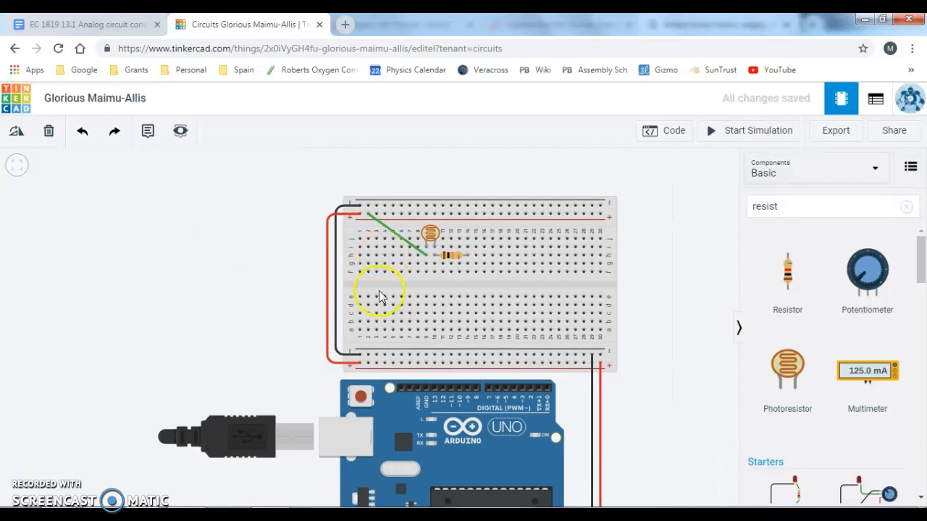
scroll(416, 435, down, 2)
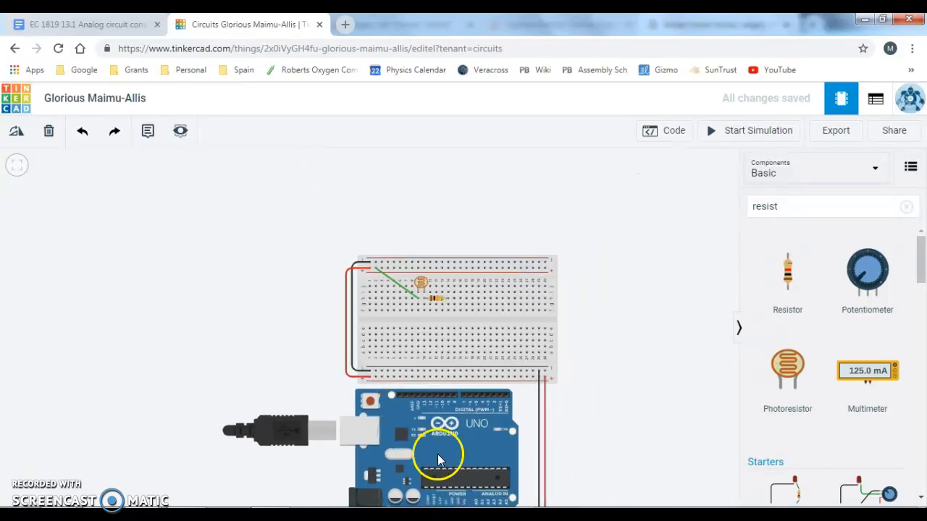
scroll(418, 195, down, 2)
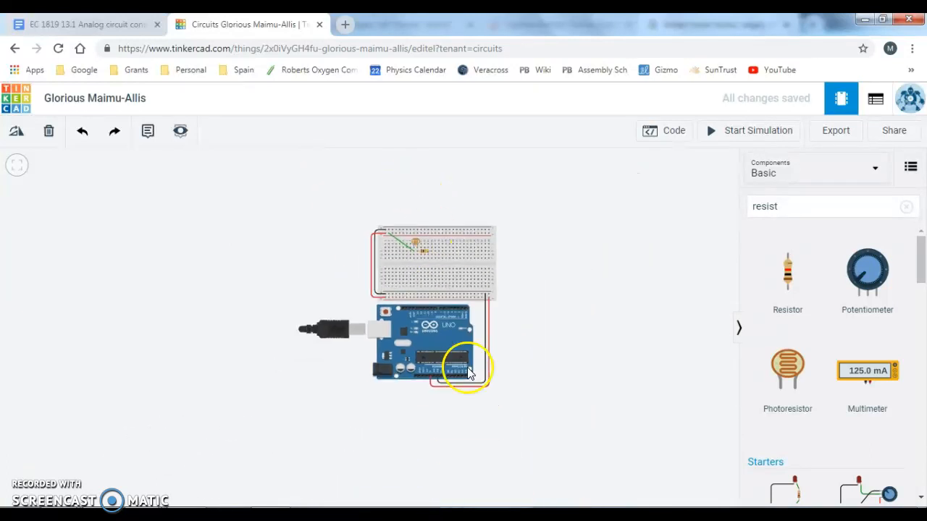
scroll(445, 366, up, 4)
scroll(423, 310, down, 1)
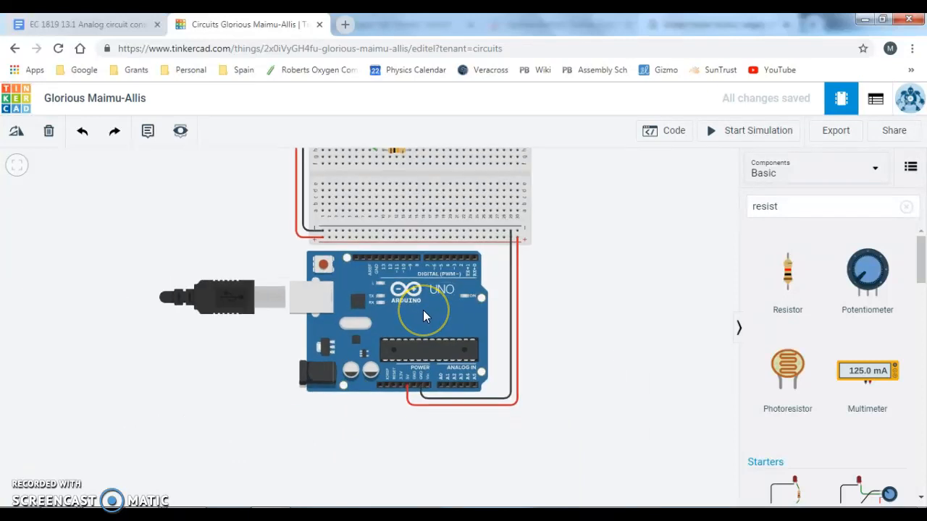
scroll(423, 310, down, 1)
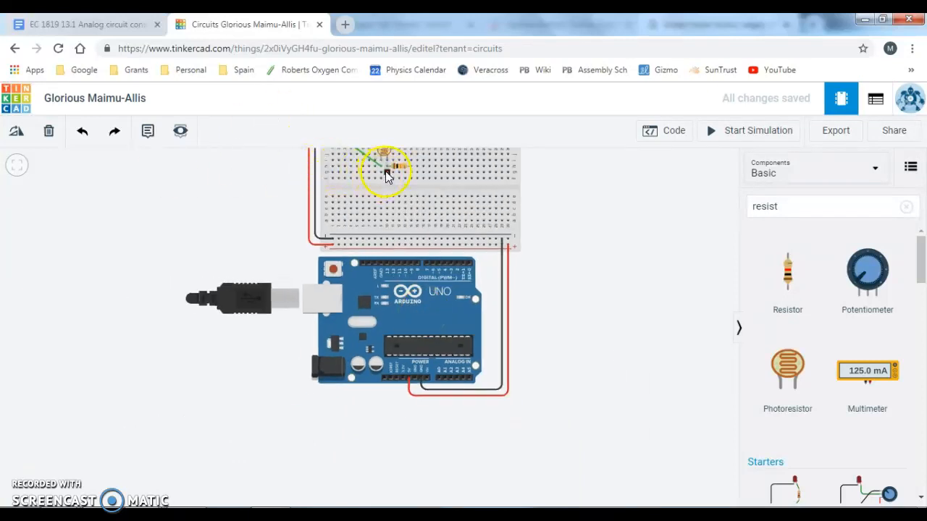
drag(386, 176, 439, 376)
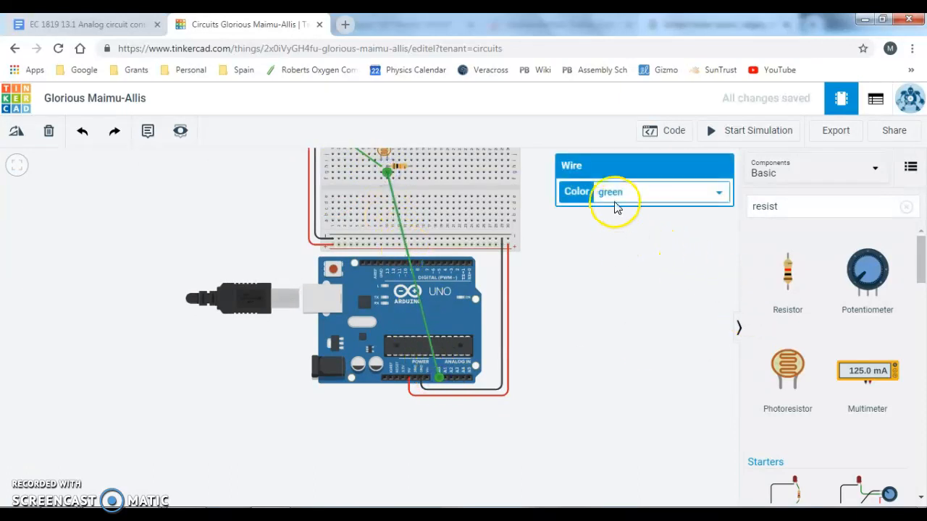
click(606, 255)
Step: Connect the 10 kΩ resistor's free end in column 14 to the upper negative rail with a green wire
scroll(287, 280, down, 3)
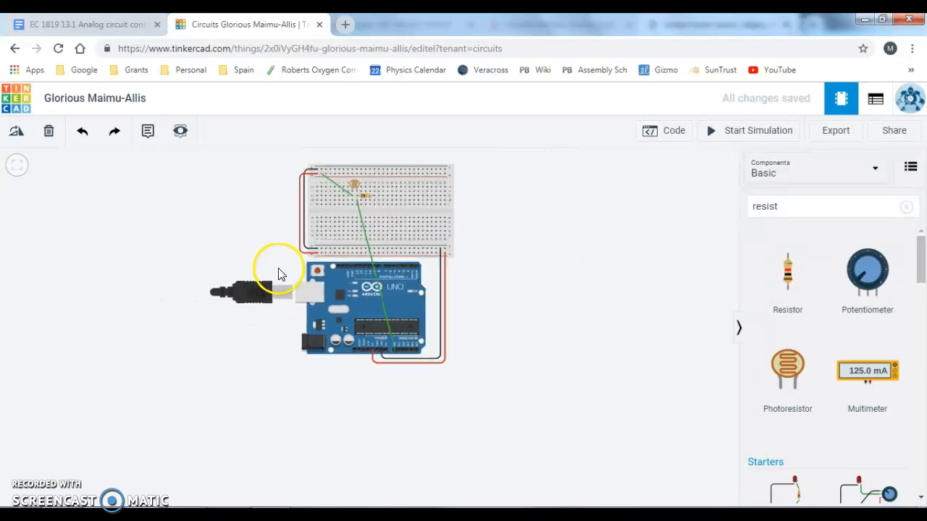
scroll(319, 168, up, 2)
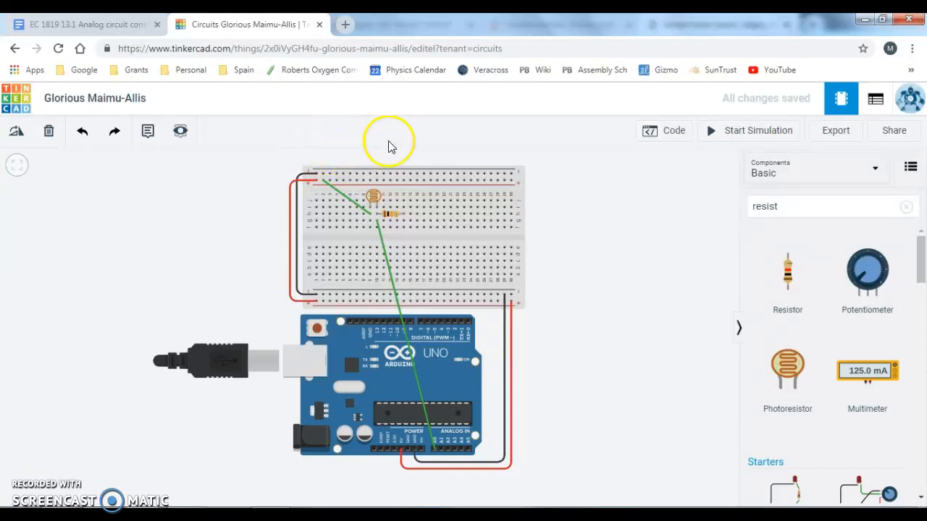
click(405, 221)
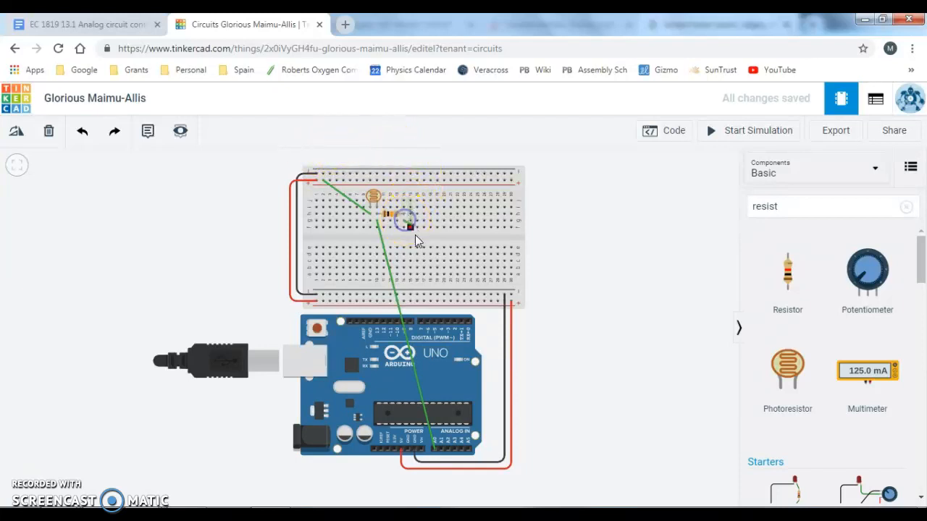
click(403, 174)
click(654, 256)
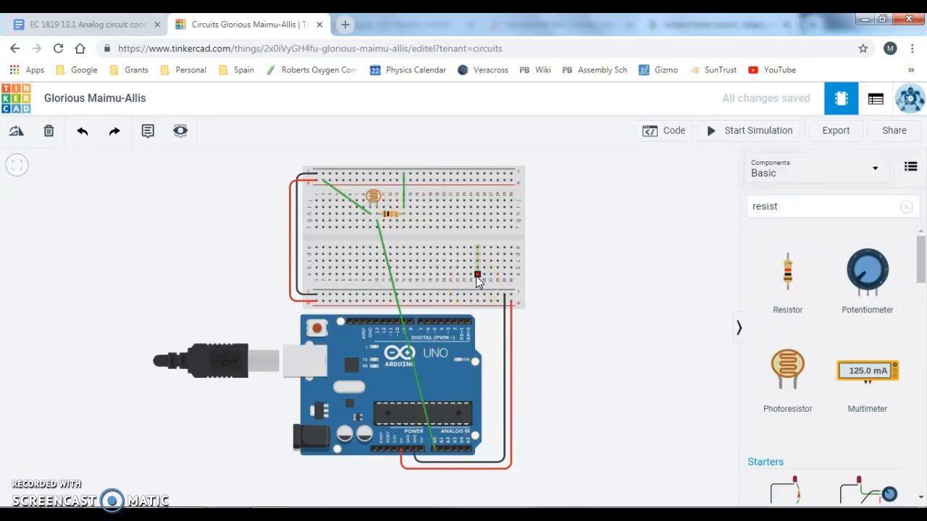
Step: Search the components for led, place an LED in breadboard row d at columns 23 and 24, and colour it blue
click(834, 197)
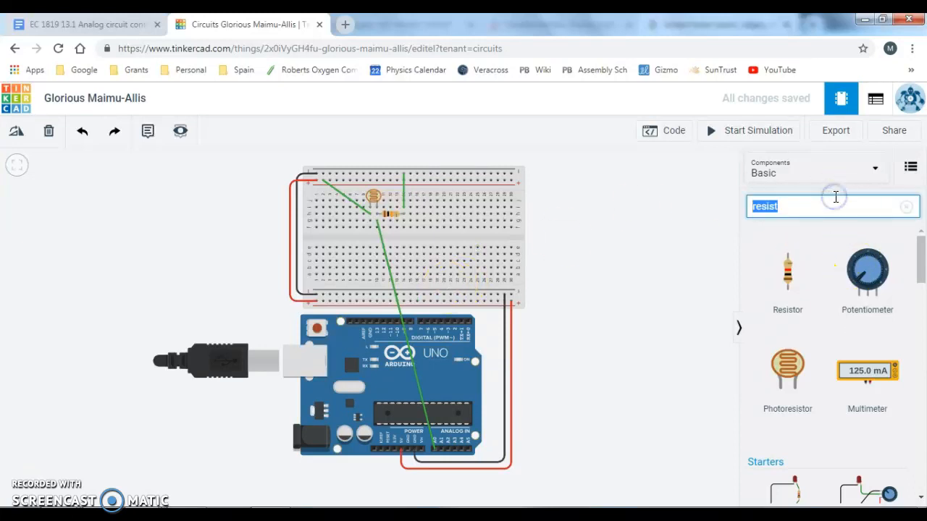
text(led)
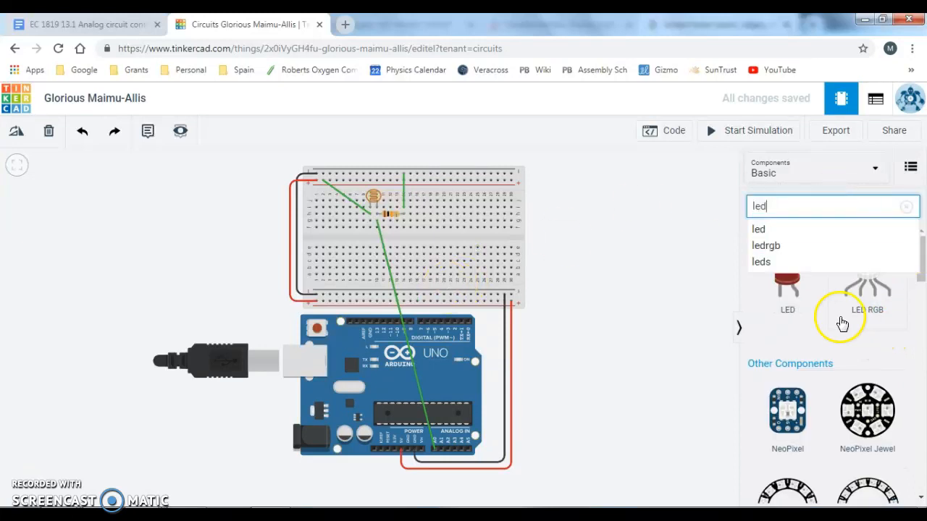
drag(788, 287, 469, 253)
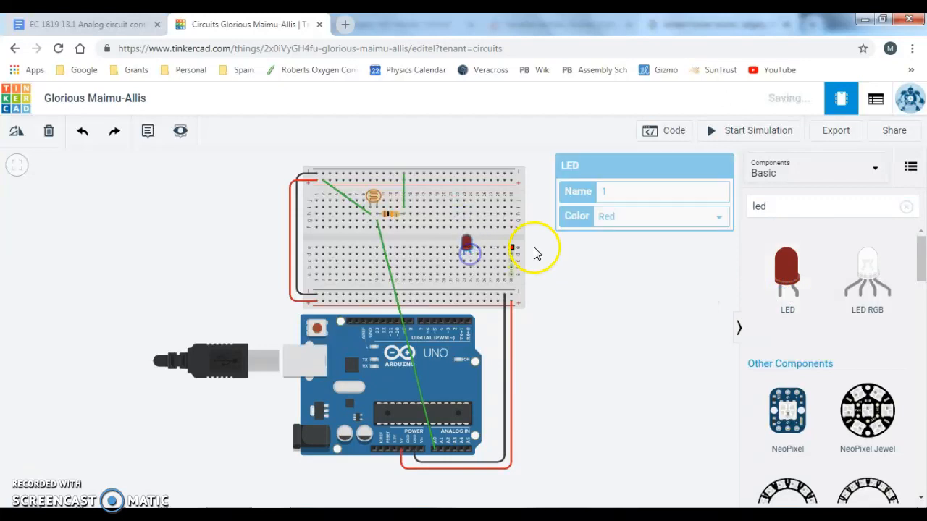
click(627, 219)
click(627, 269)
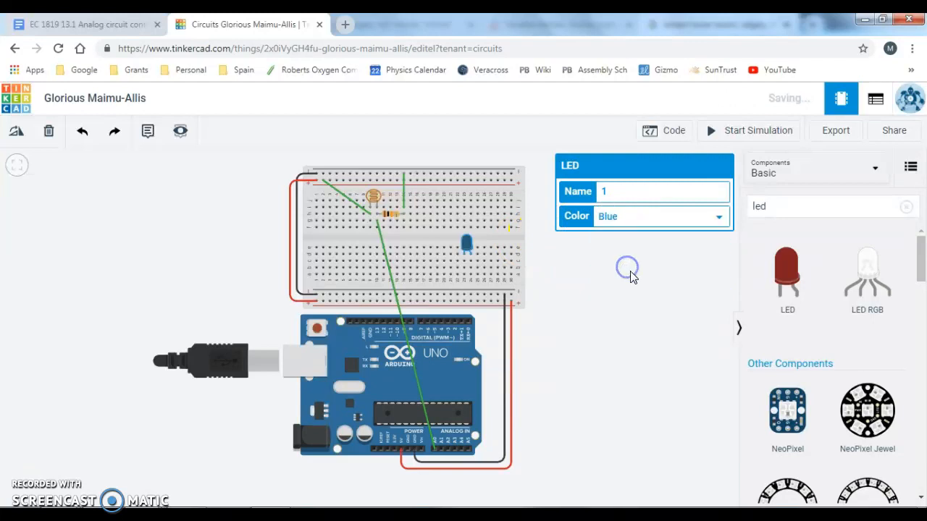
click(550, 274)
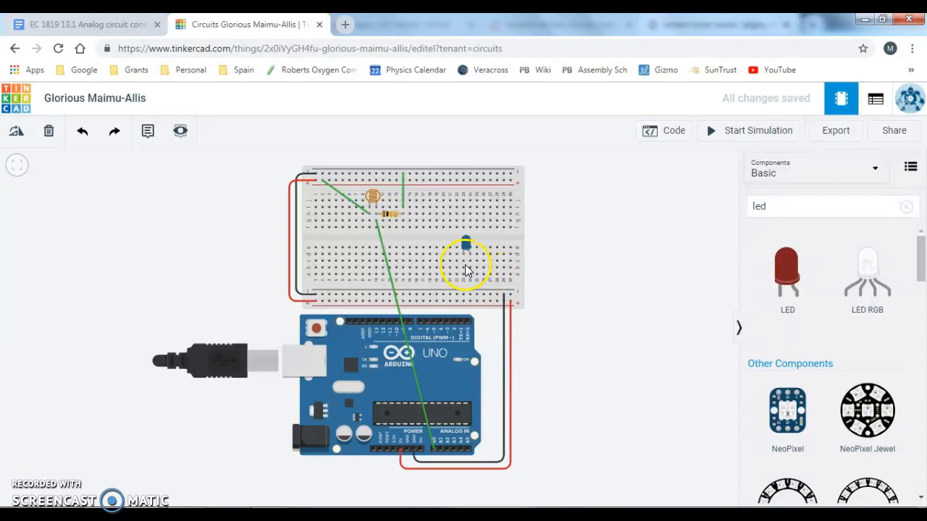
Step: Wire the LED's column 24 leg from row c to the Arduino's digital pin 2 and colour the wire blue
scroll(467, 270, up, 5)
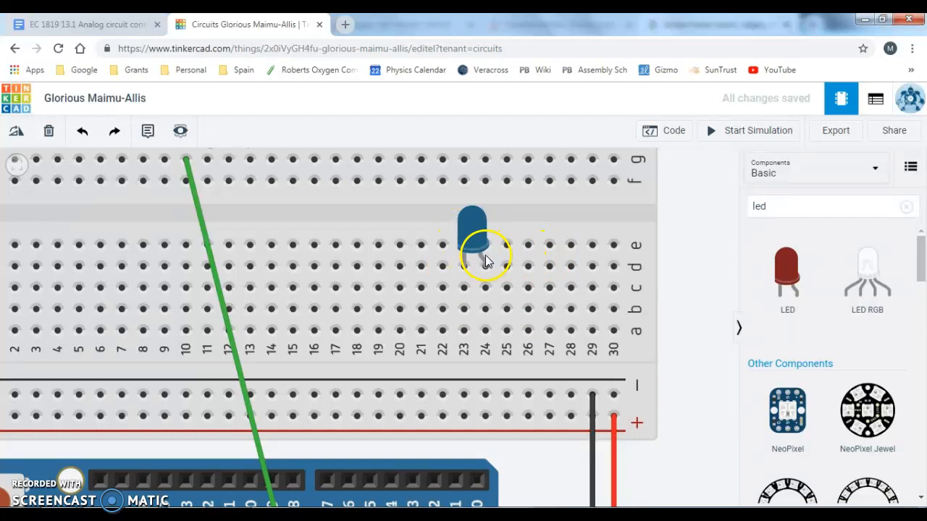
scroll(488, 260, down, 4)
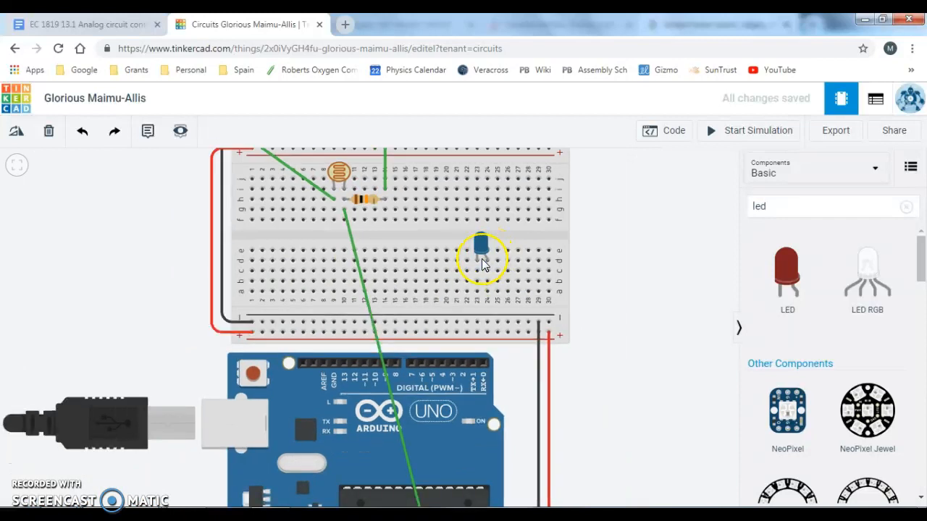
drag(481, 259, 491, 275)
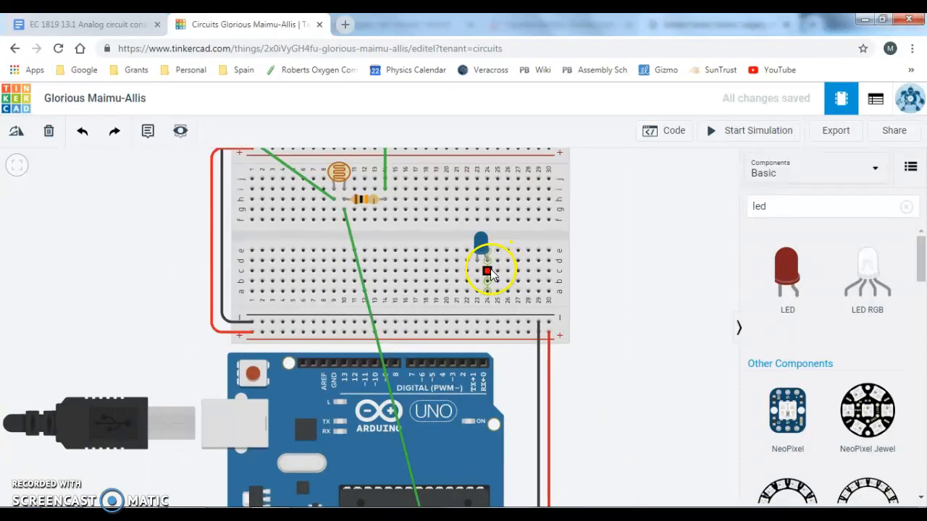
click(464, 362)
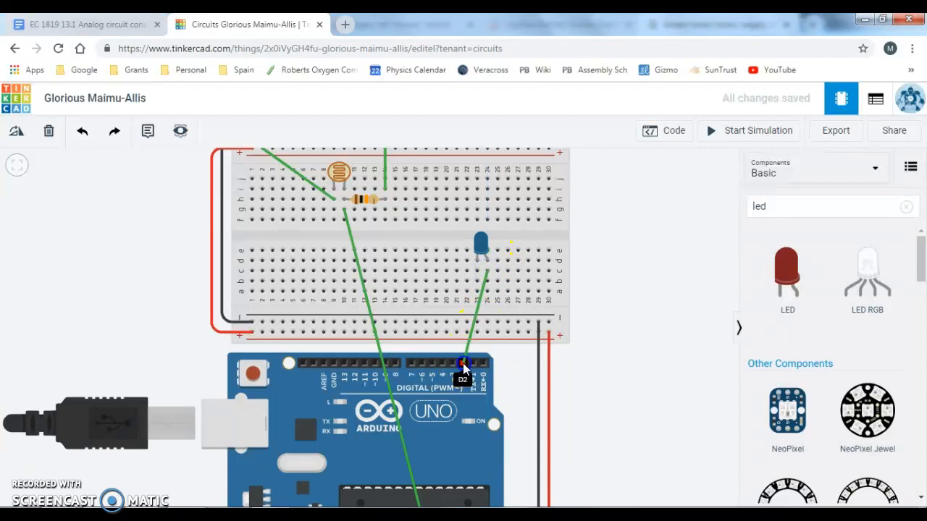
click(719, 194)
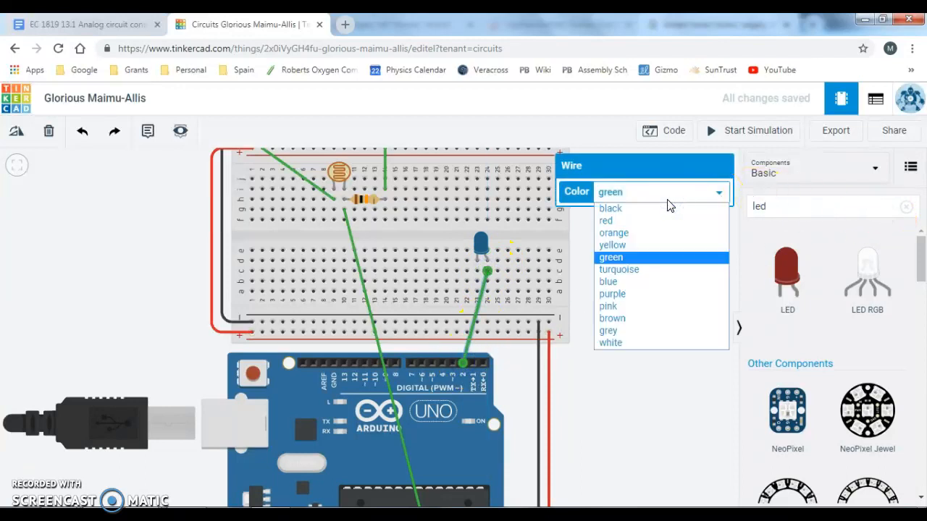
click(635, 283)
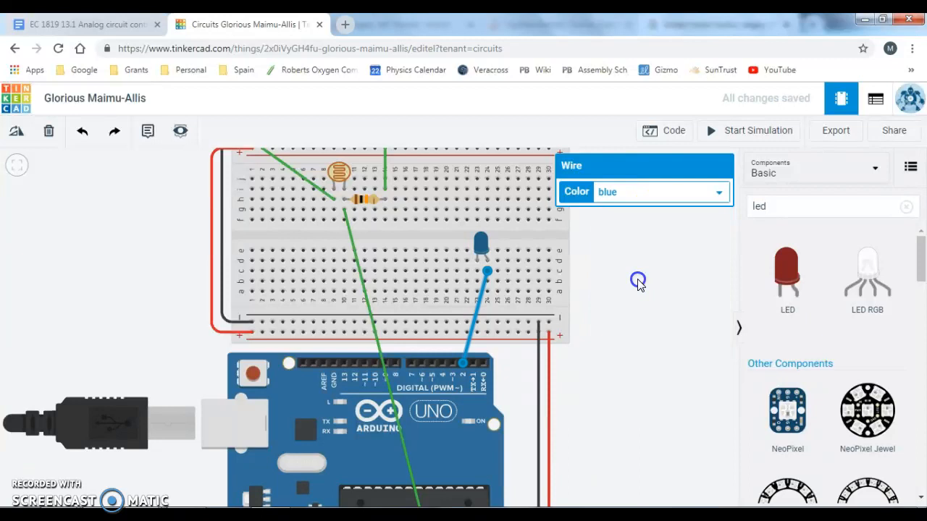
click(697, 282)
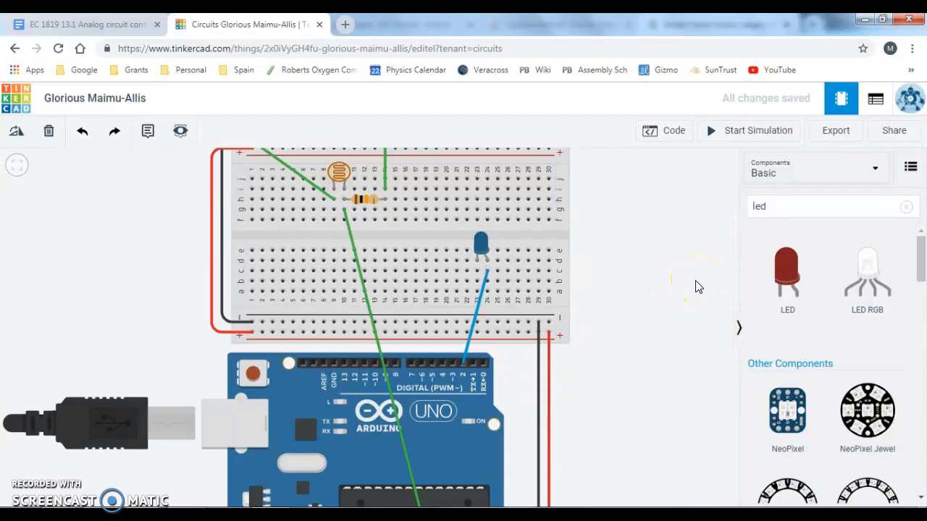
Step: Search for resistor, add one rotated to horizontal, and place it in breadboard row c spanning columns 19 to 23
double_click(759, 207)
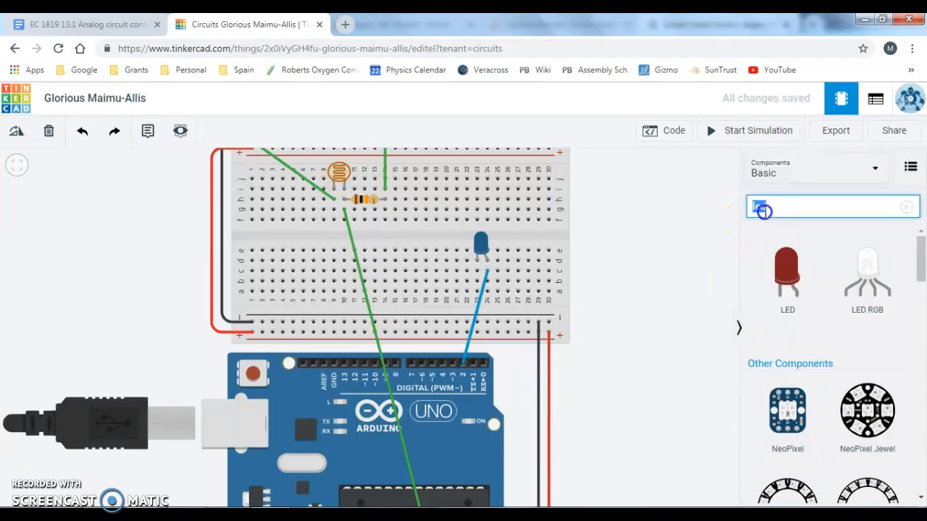
text(resi)
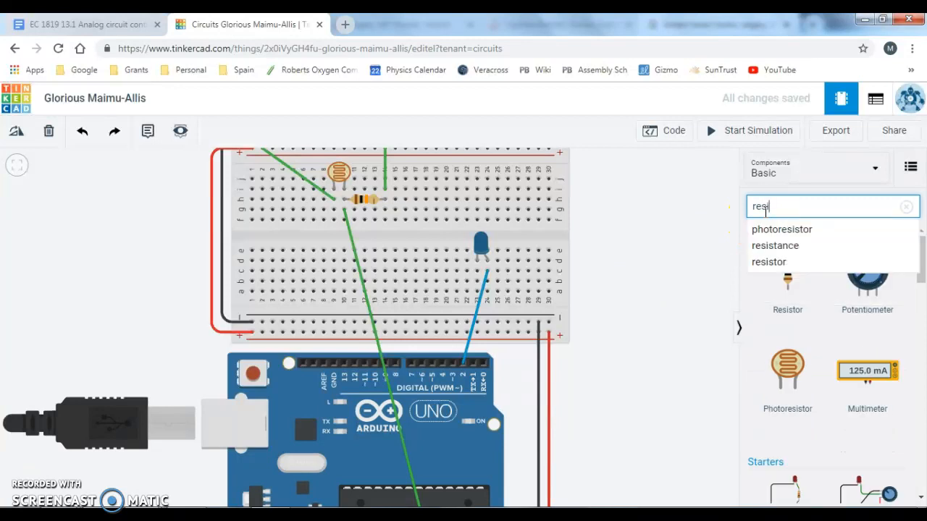
click(783, 261)
drag(783, 265, 614, 234)
click(20, 130)
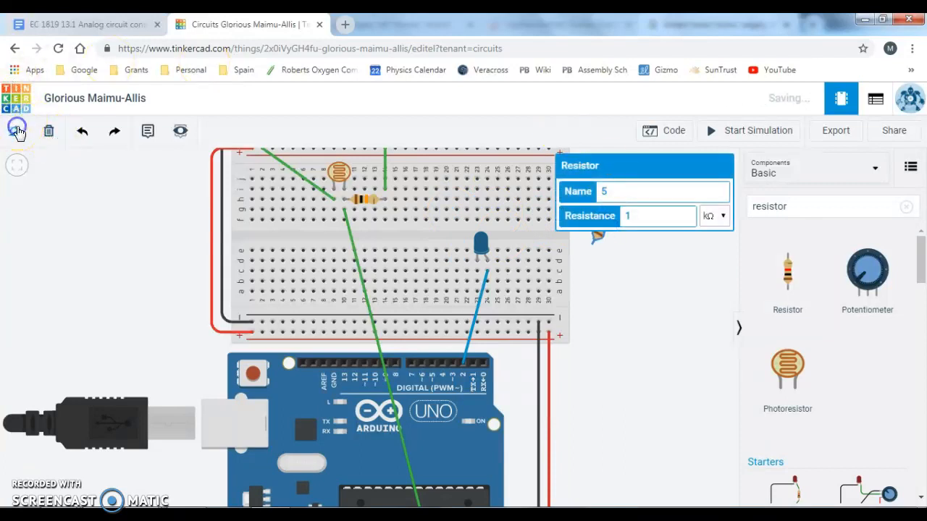
drag(602, 230, 455, 270)
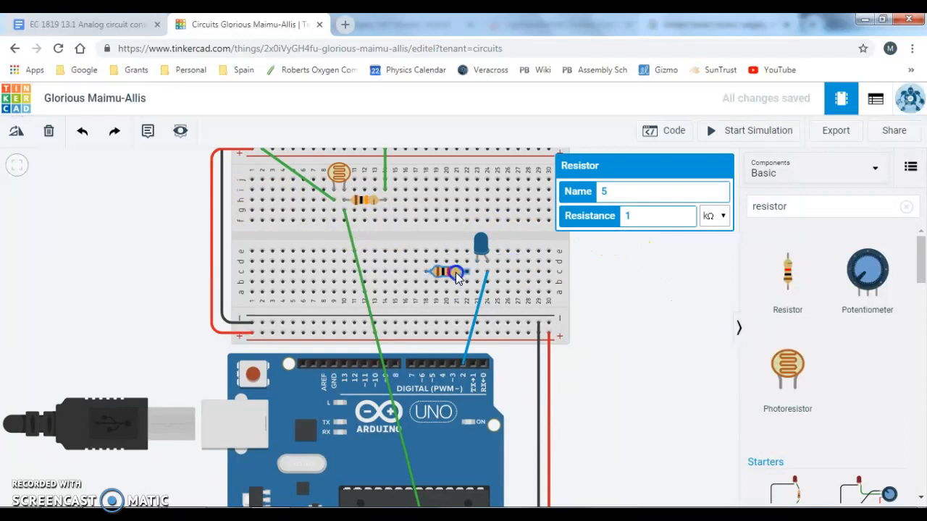
Step: Set the resistance of the resistor beside the LED to 220 Ω
click(637, 219)
double_click(641, 221)
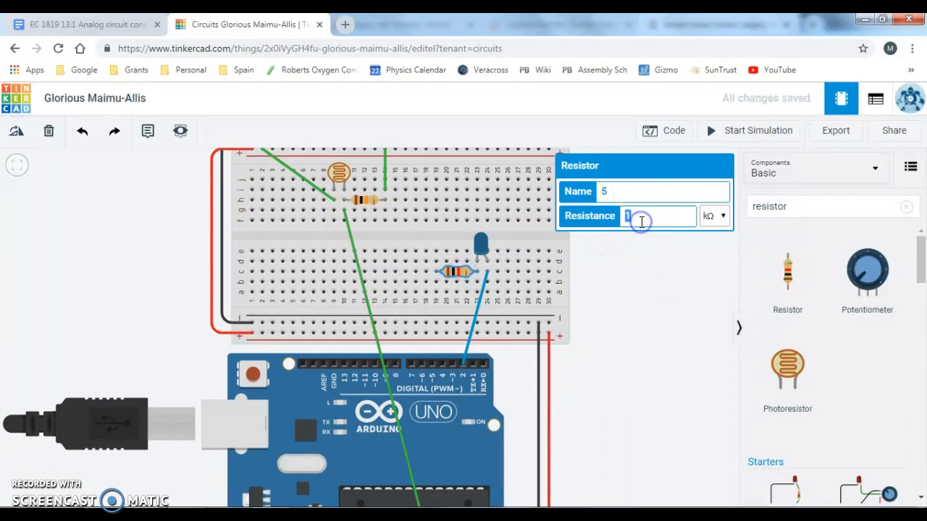
click(714, 216)
click(708, 282)
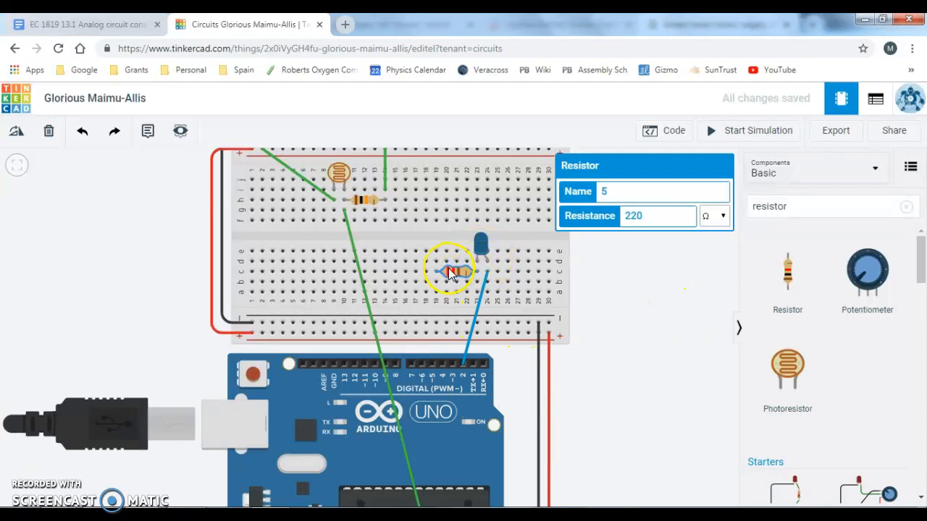
Step: Wire the LED resistor's free end from column 19, row b, to the lower negative rail and colour the wire blue
click(435, 283)
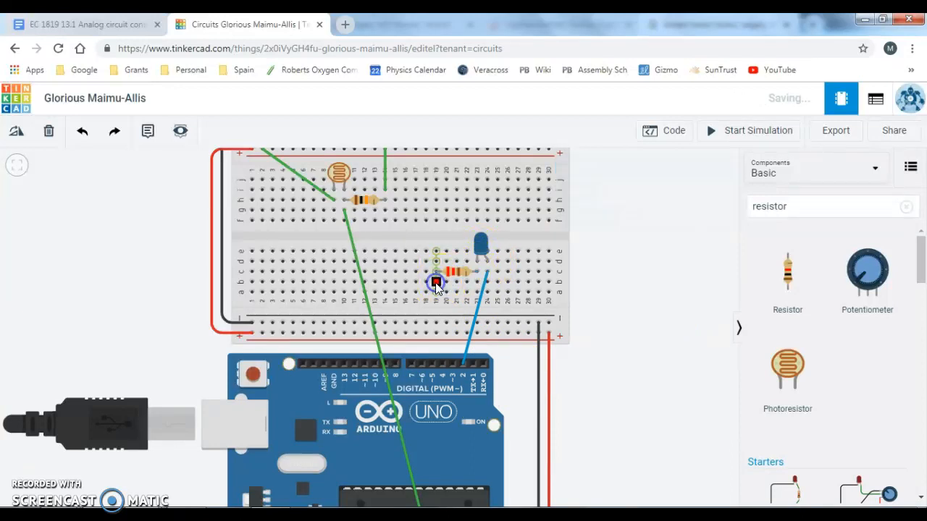
click(436, 322)
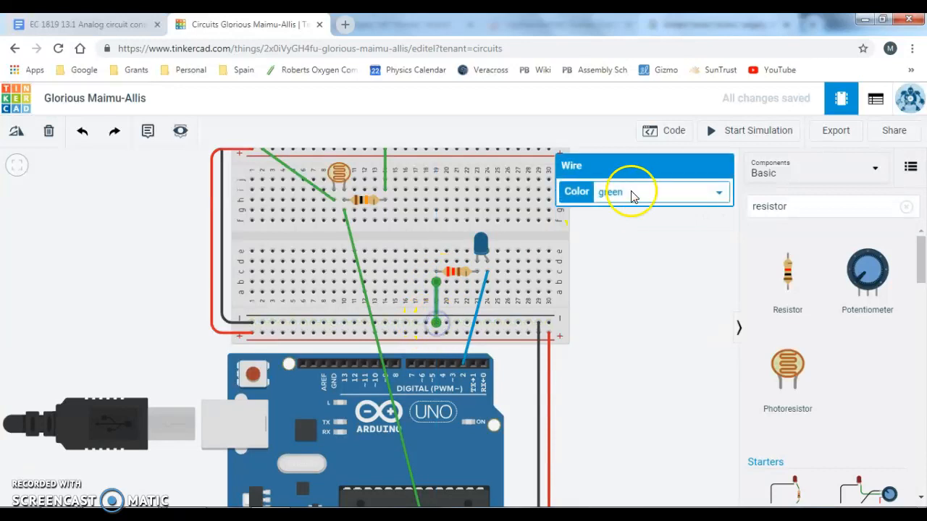
click(664, 194)
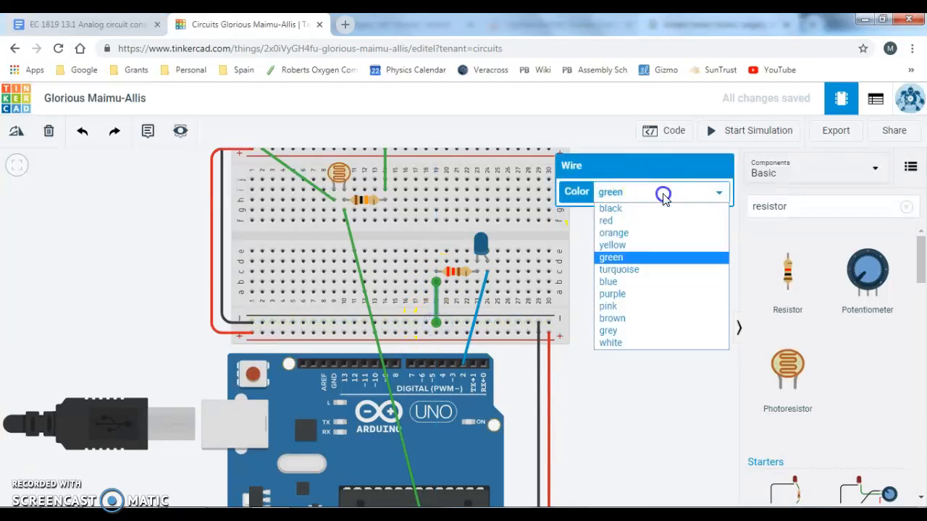
click(635, 281)
click(703, 331)
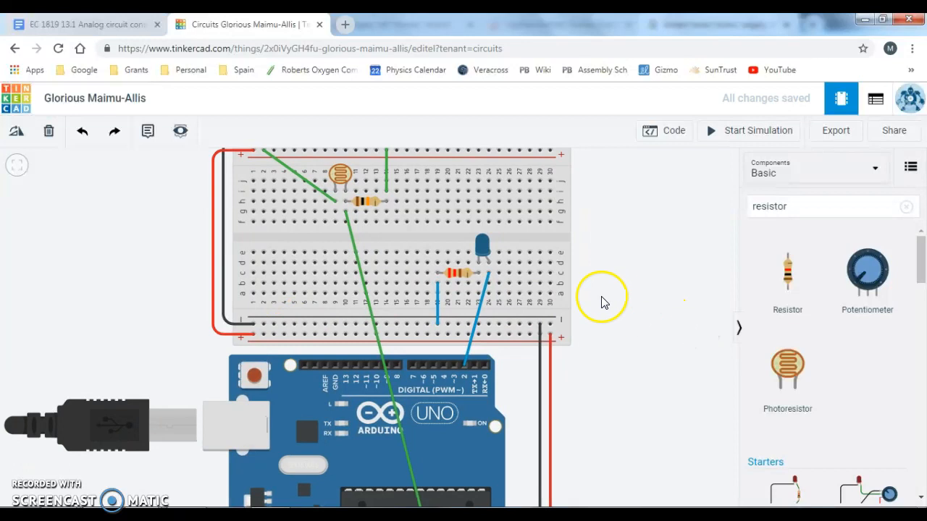
scroll(532, 293, down, 3)
scroll(489, 292, down, 1)
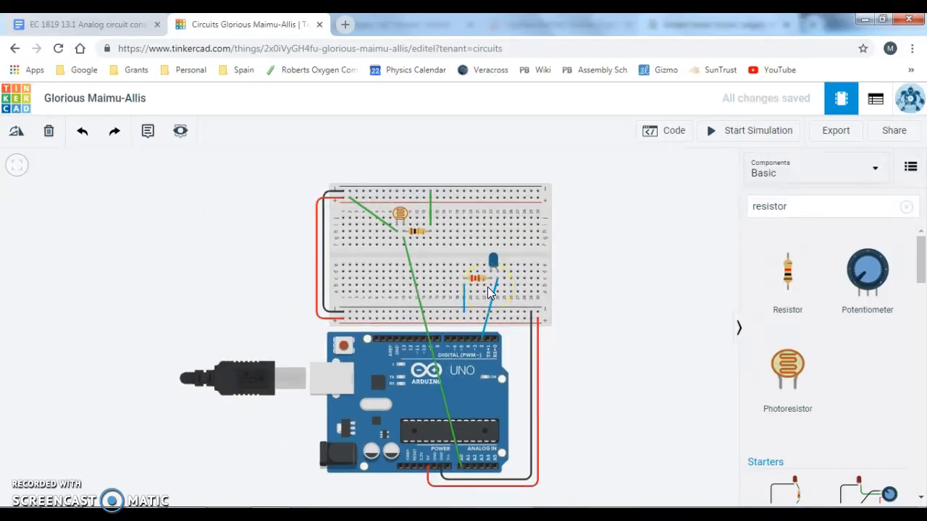
click(472, 286)
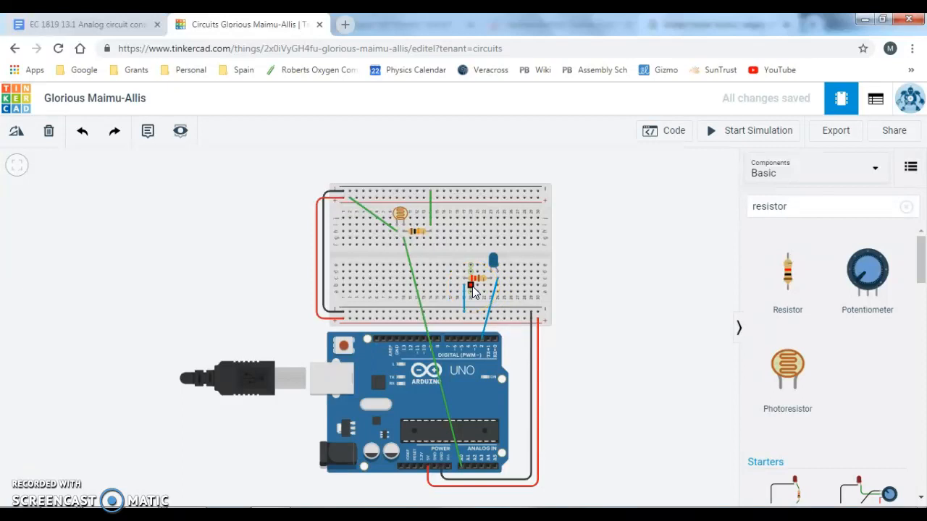
Step: Open the Arduino's code and switch the editor from Blocks to Text, accepting the loss of the blocks
click(670, 139)
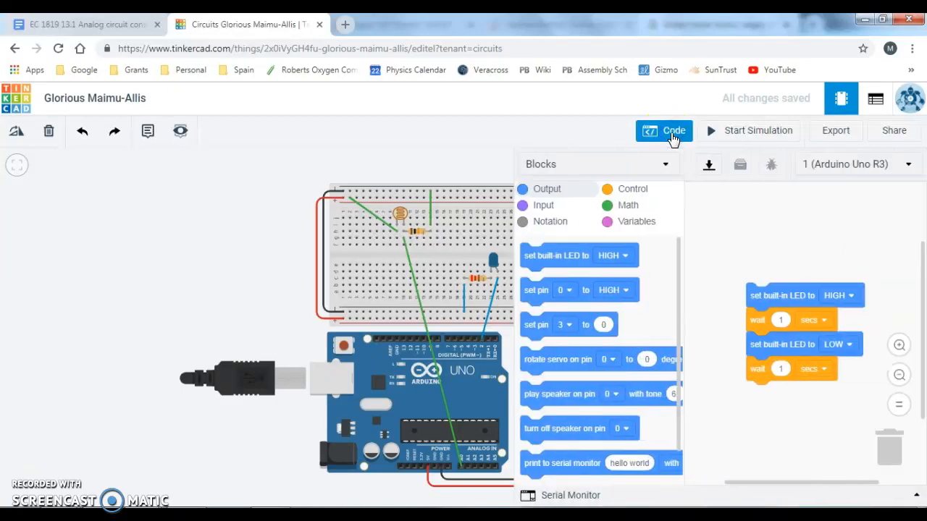
click(665, 165)
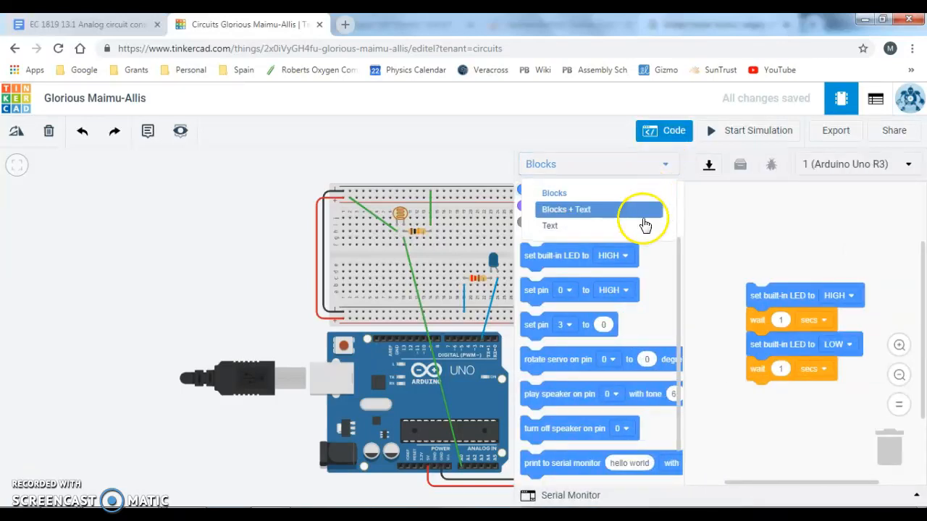
click(640, 223)
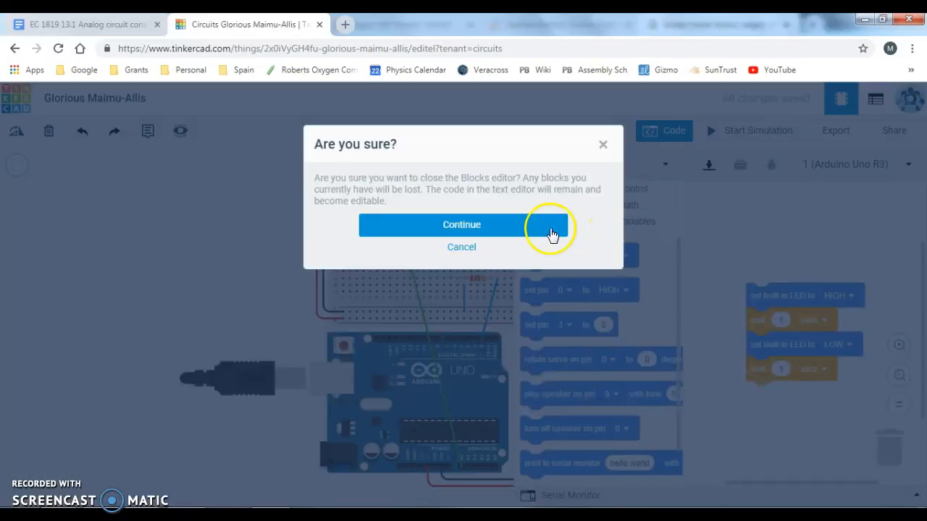
click(484, 226)
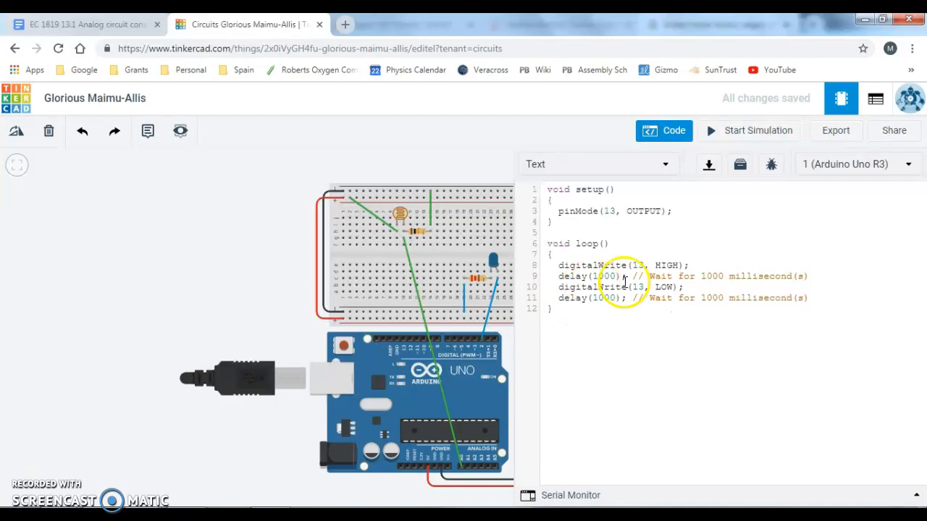
Step: Highlight the code inside the loop function and close the code editor
drag(823, 298, 527, 266)
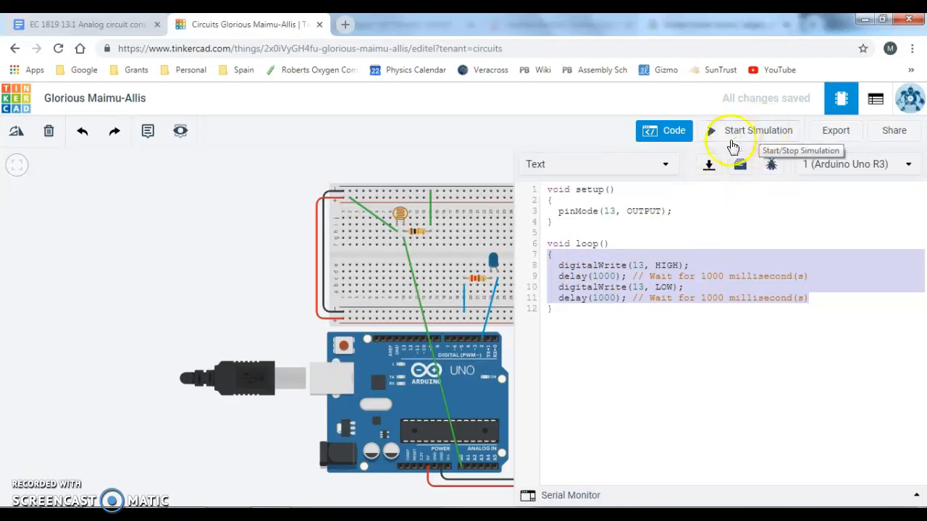
click(664, 130)
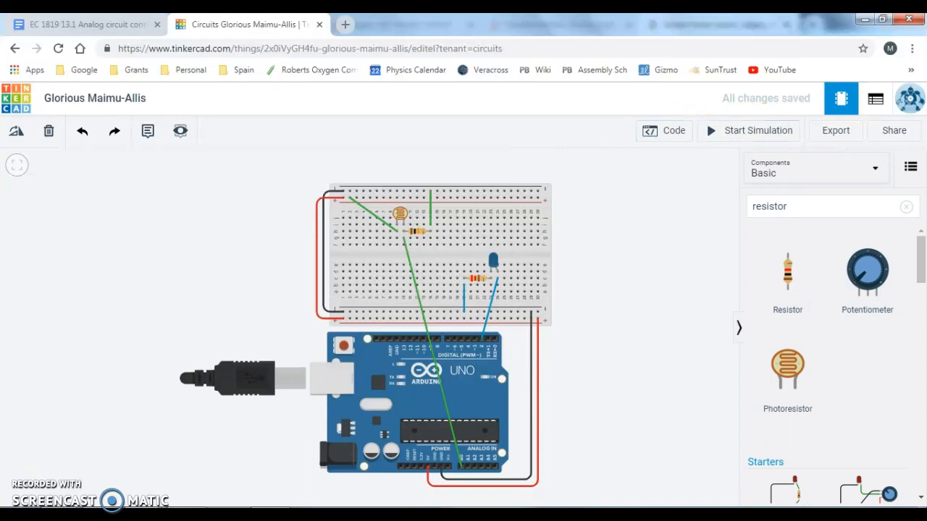